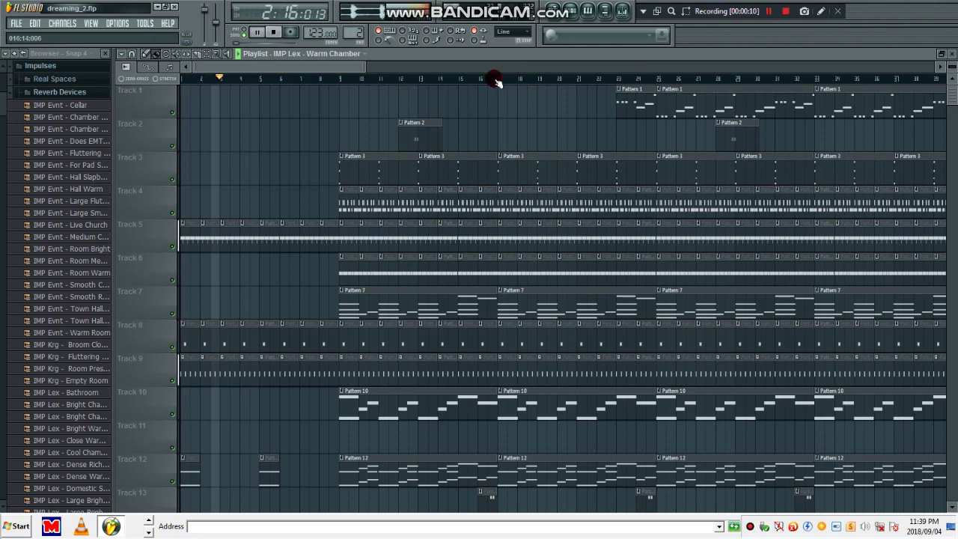
Step: Examine the pattern clips on tracks 1 to 23 across the song's opening bars during playback
scroll(496, 82, down, 1)
scroll(500, 116, down, 3)
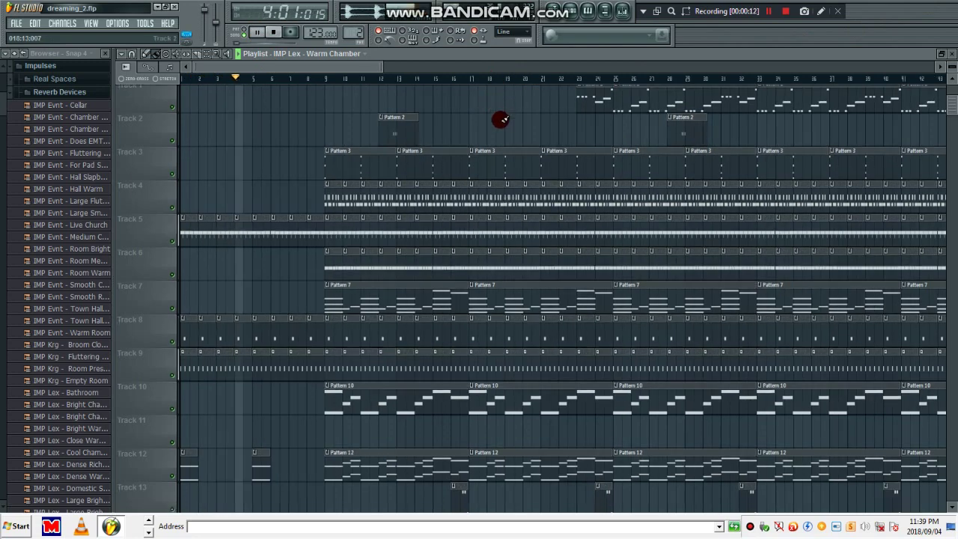
scroll(500, 118, down, 1)
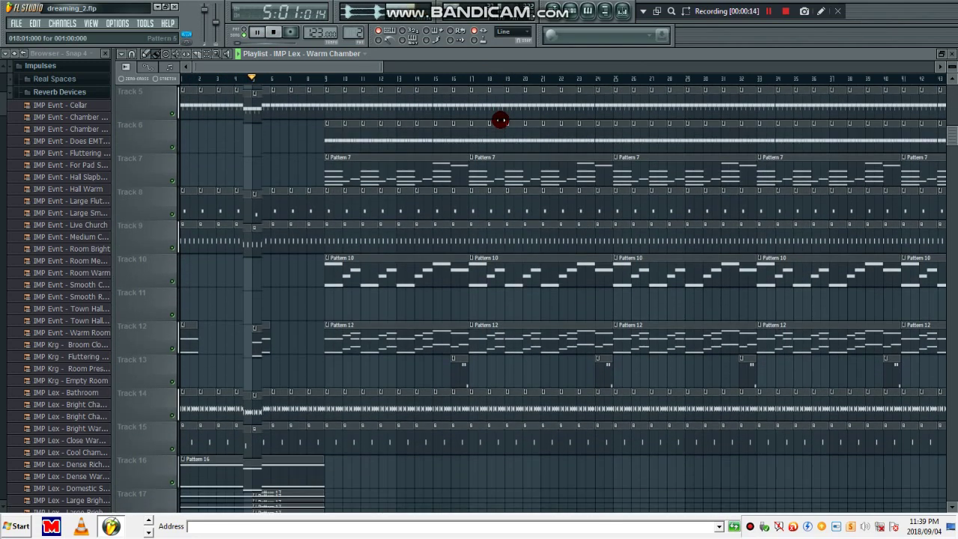
scroll(500, 120, down, 3)
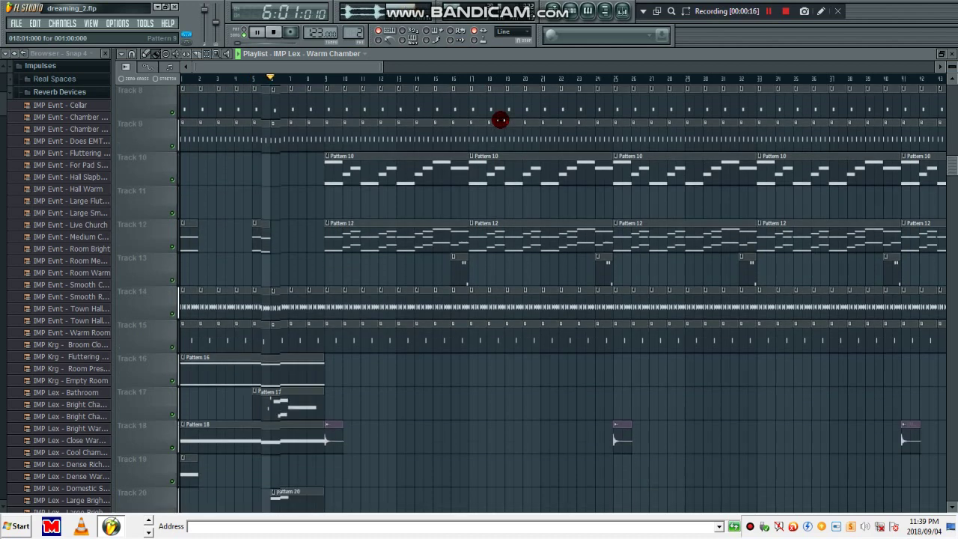
scroll(500, 119, down, 1)
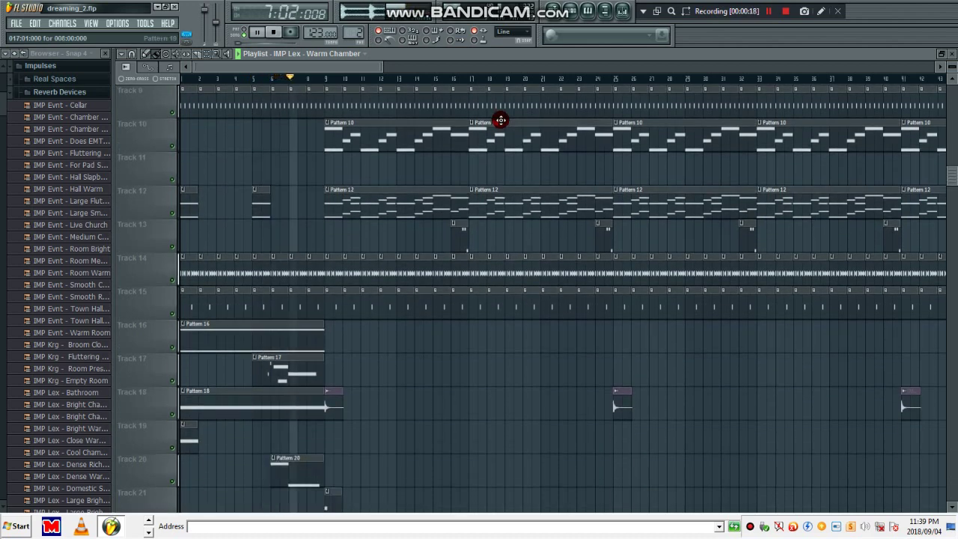
scroll(500, 120, down, 2)
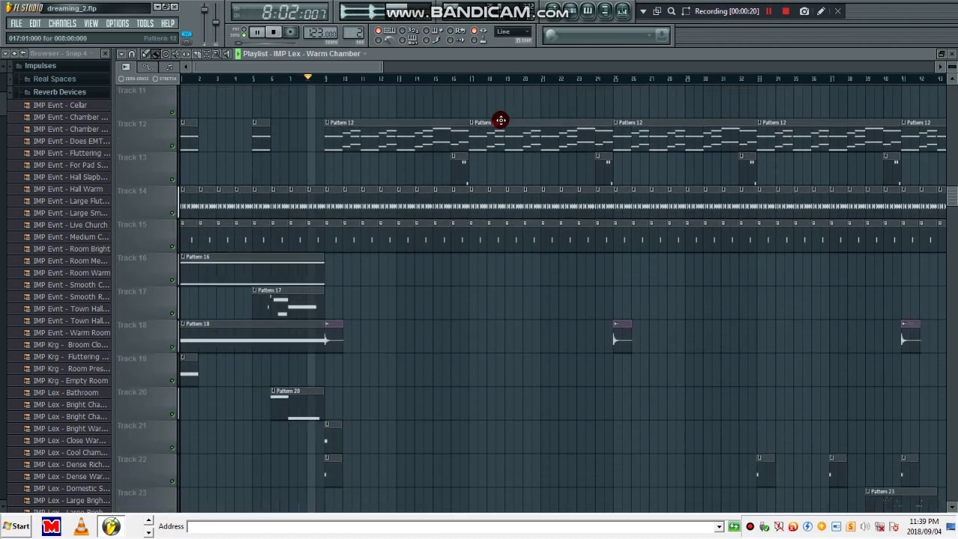
scroll(500, 119, up, 5)
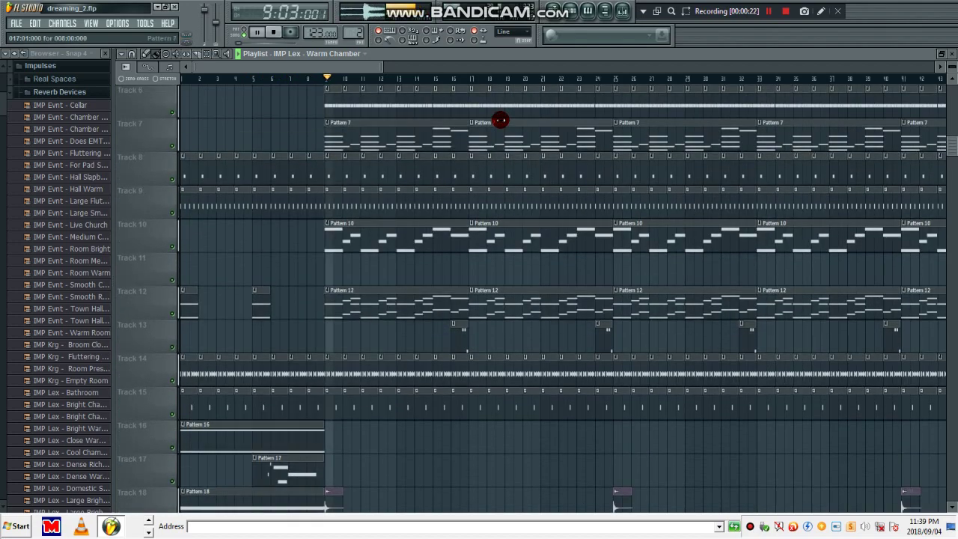
scroll(500, 120, up, 5)
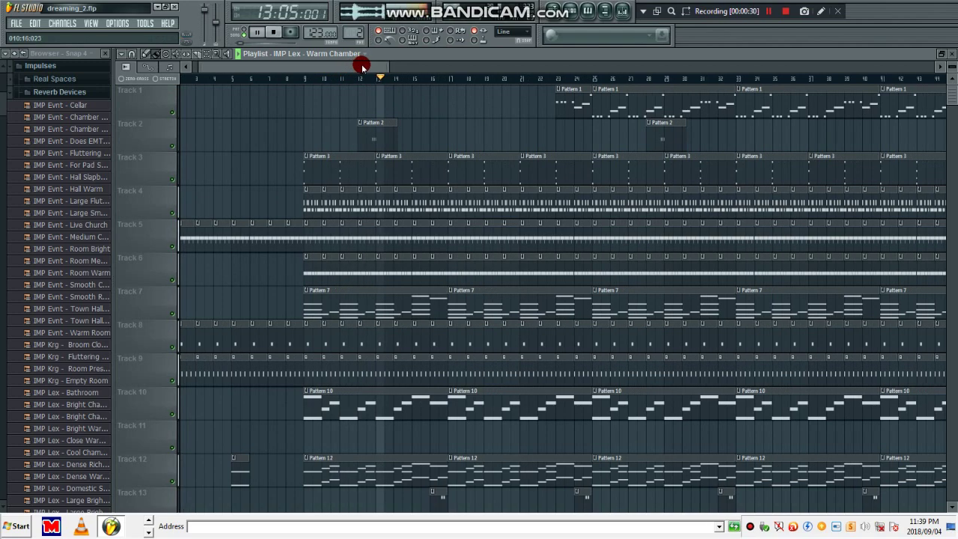
Step: Examine the upper tracks' pattern arrangement from about bar 17 onward, fitting more tracks and bars into the playlist
drag(362, 66, 426, 85)
click(472, 241)
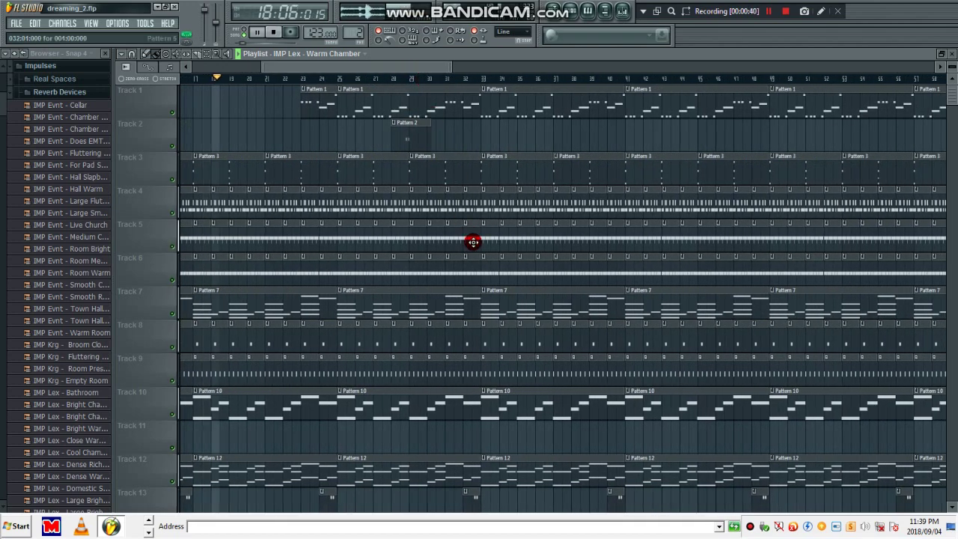
scroll(473, 242, down, 1)
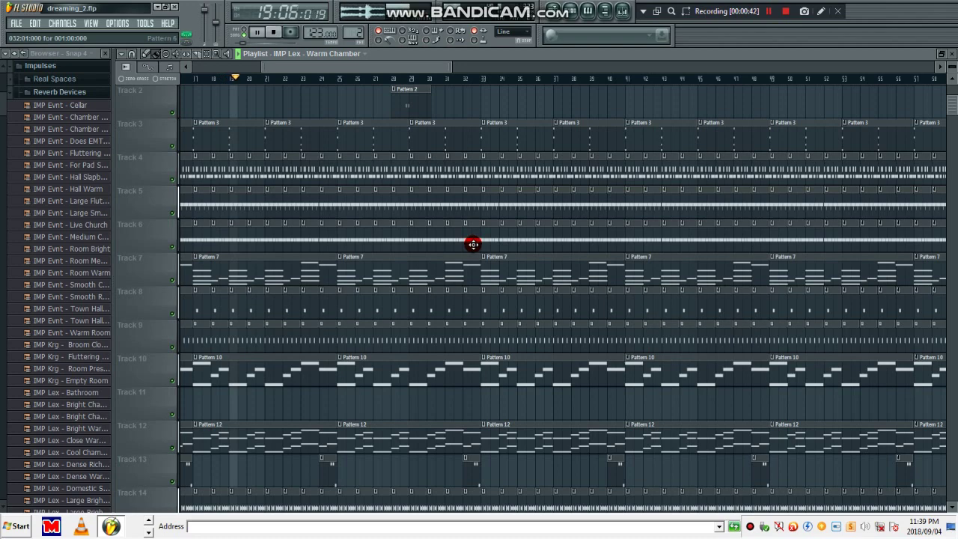
scroll(472, 245, down, 1)
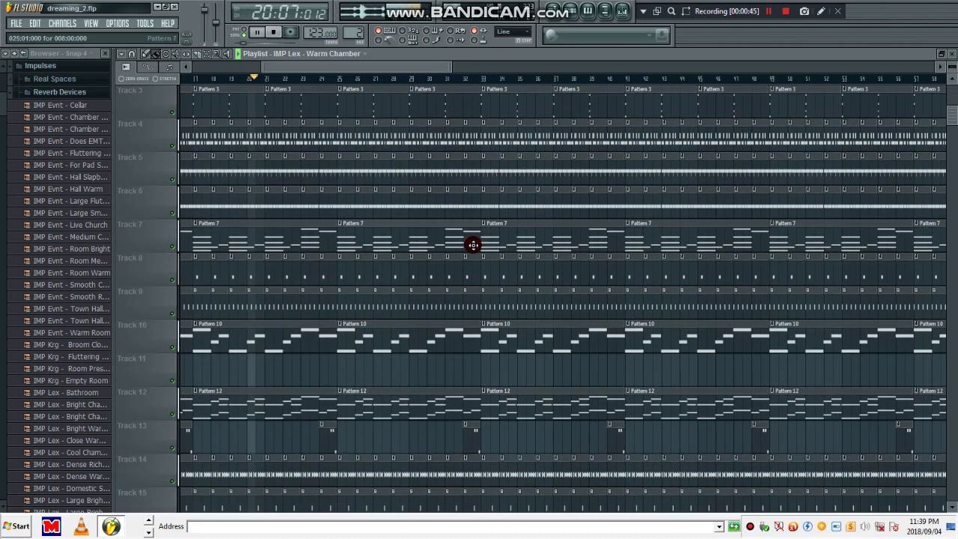
scroll(473, 244, down, 1)
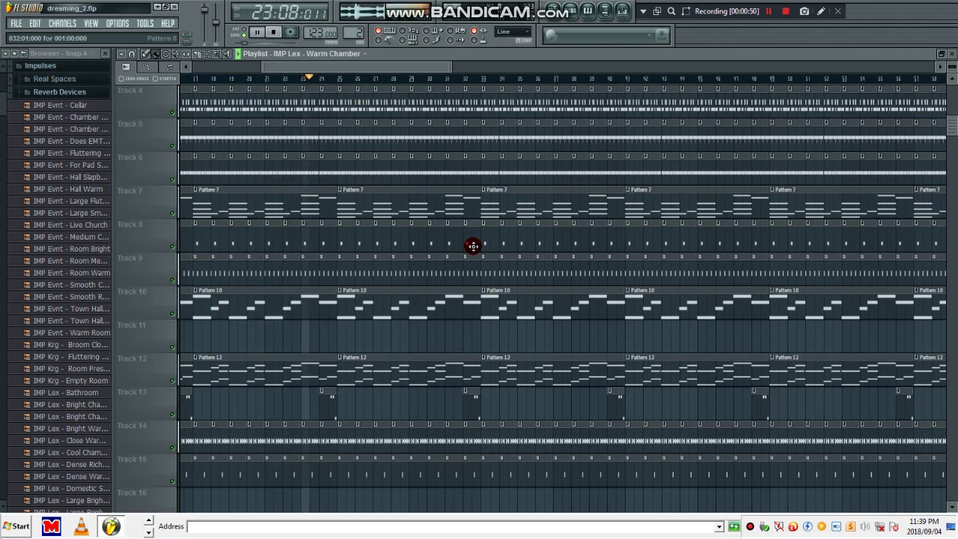
scroll(473, 245, up, 2)
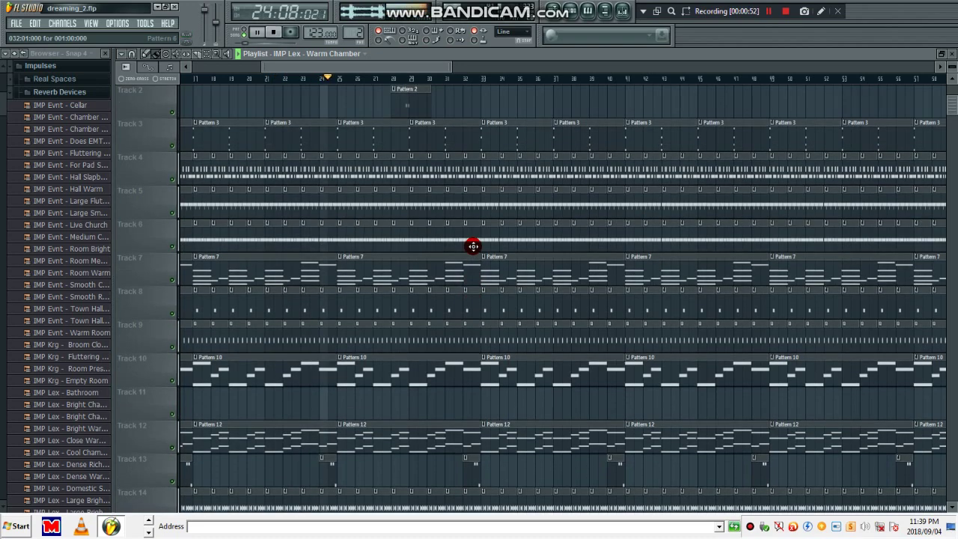
scroll(473, 245, up, 1)
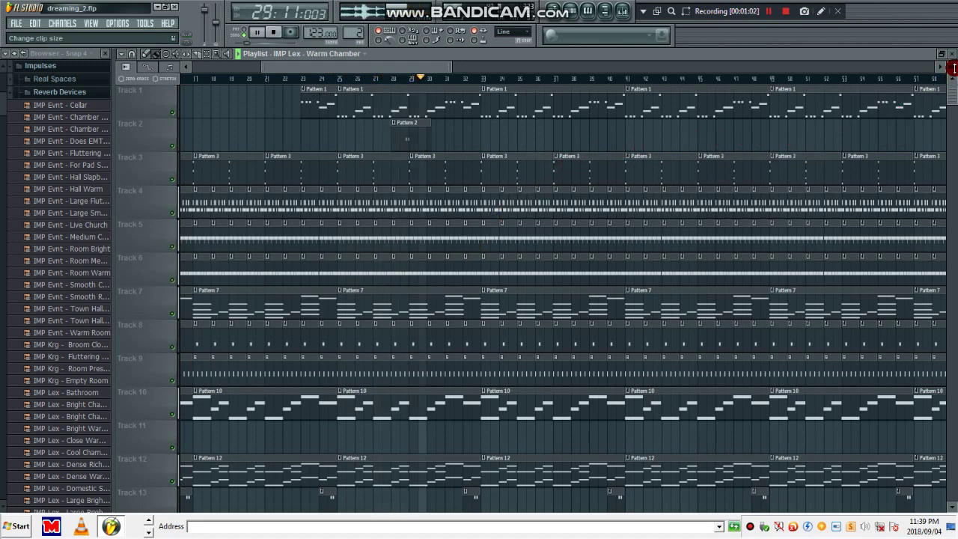
scroll(954, 69, down, 2)
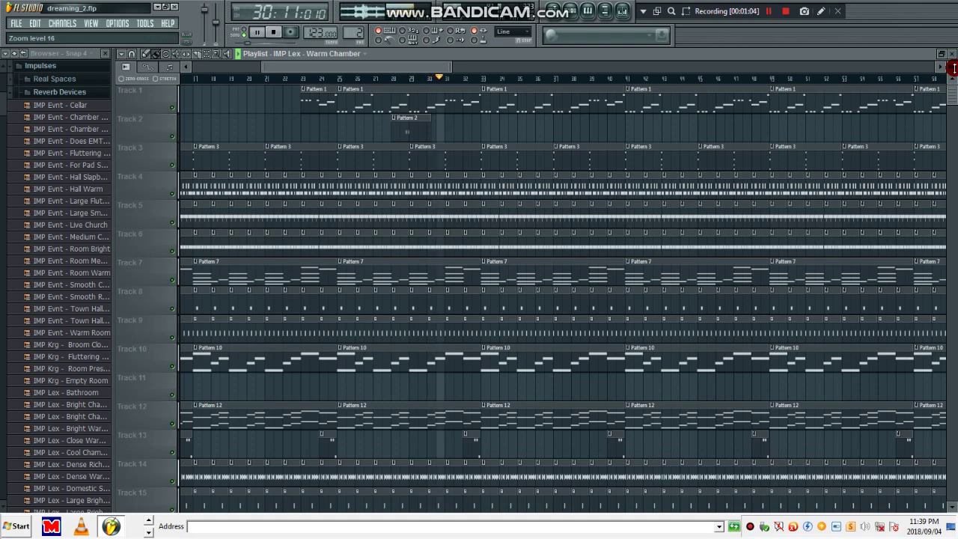
scroll(954, 68, down, 2)
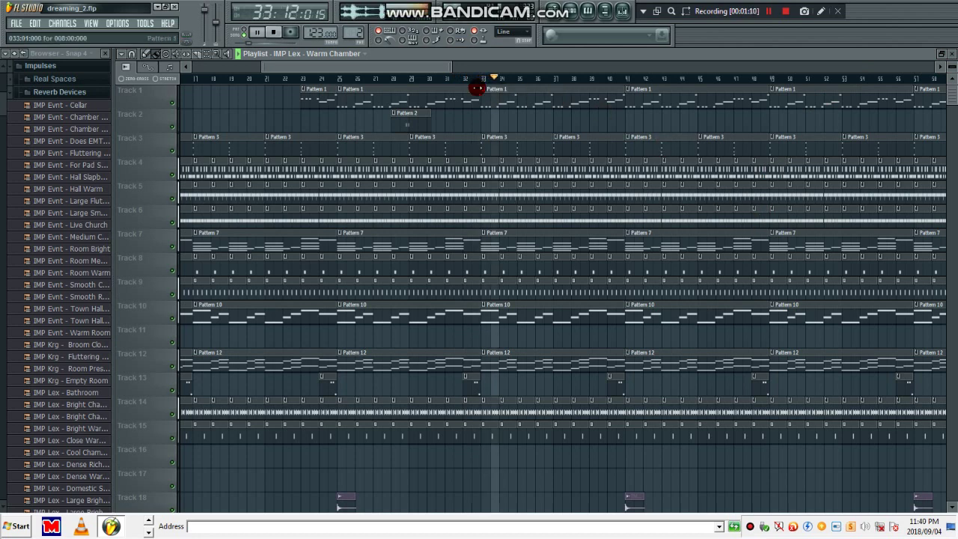
scroll(451, 67, right, 1)
scroll(451, 67, down, 1)
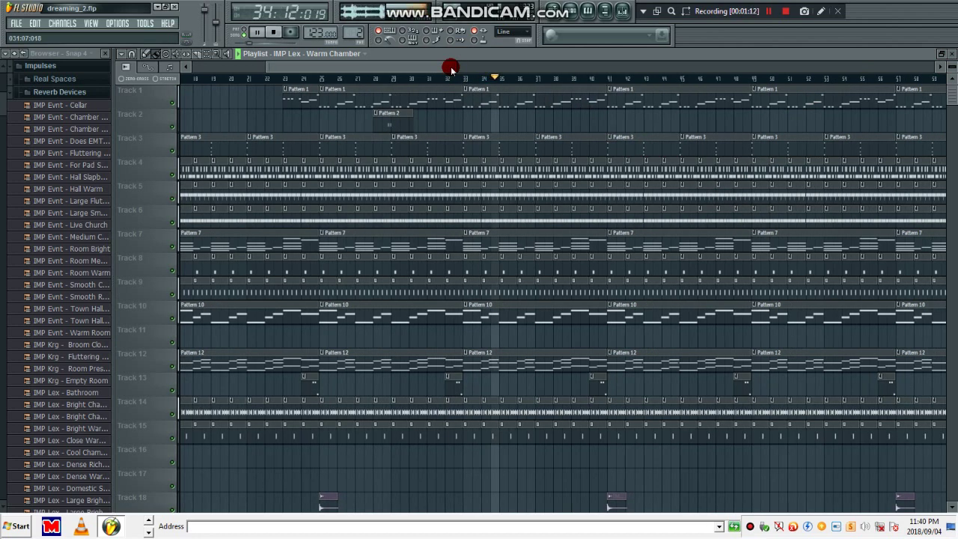
scroll(451, 84, down, 1)
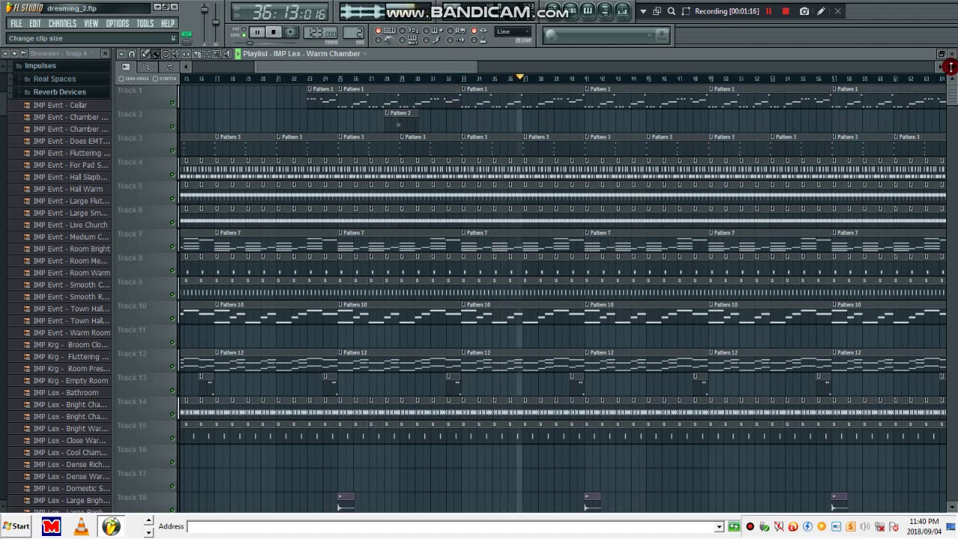
scroll(949, 67, up, 1)
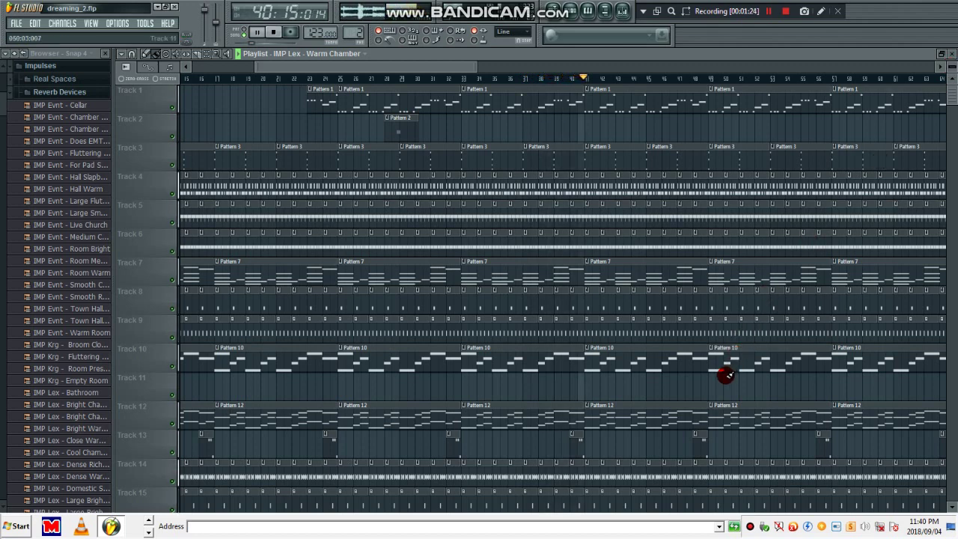
Step: Examine the lower playlist tracks down to track 28, including the clips on tracks 18 and 22 to 26
scroll(726, 375, down, 1)
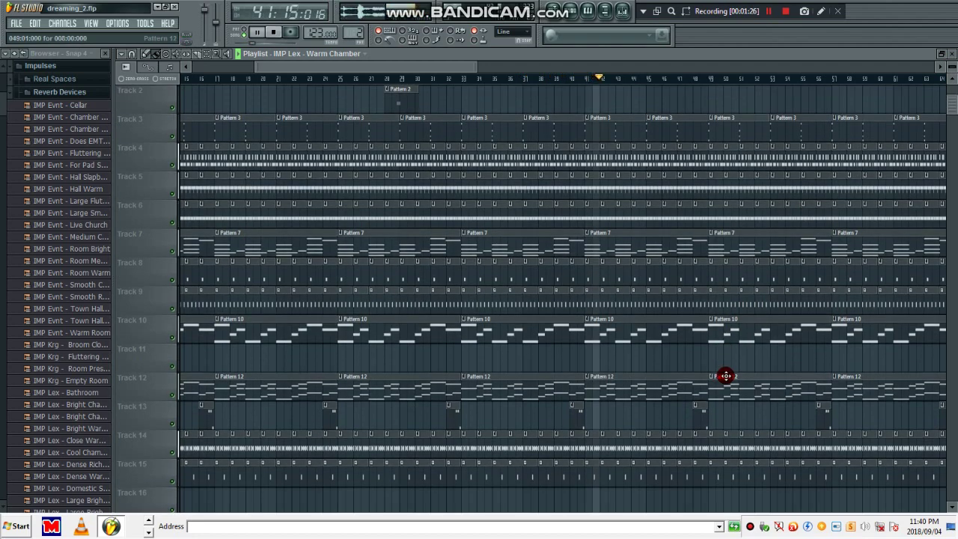
scroll(726, 375, down, 1)
scroll(726, 375, down, 1)
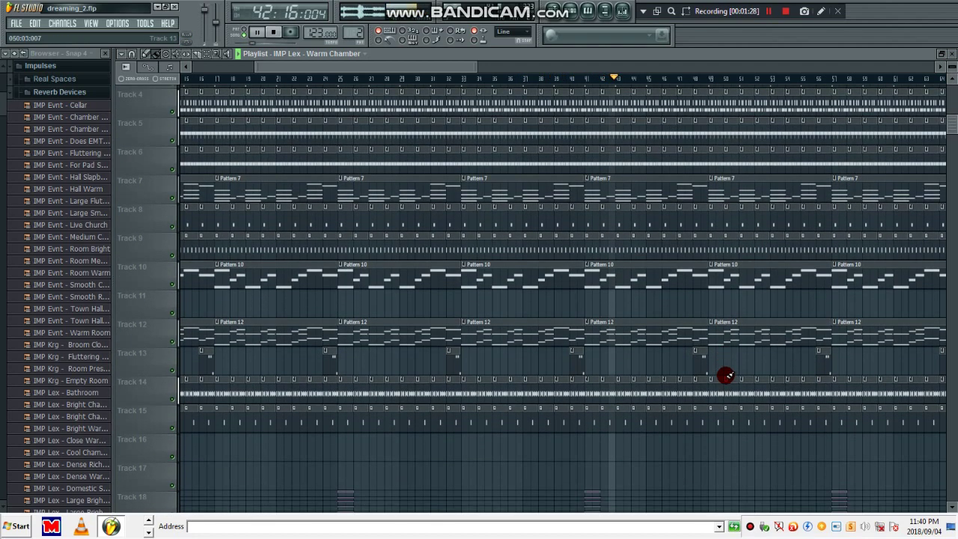
scroll(726, 375, down, 2)
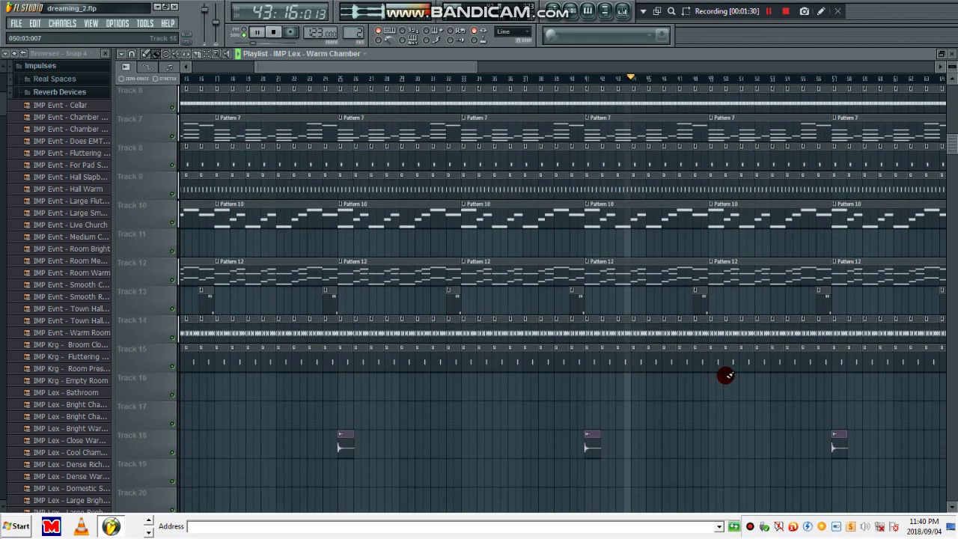
scroll(726, 375, down, 1)
scroll(726, 374, down, 1)
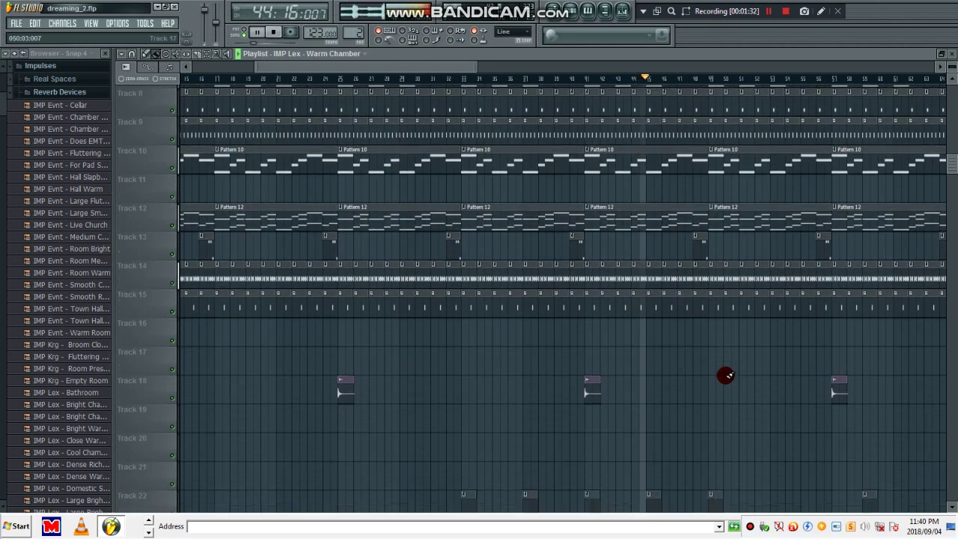
scroll(726, 375, down, 2)
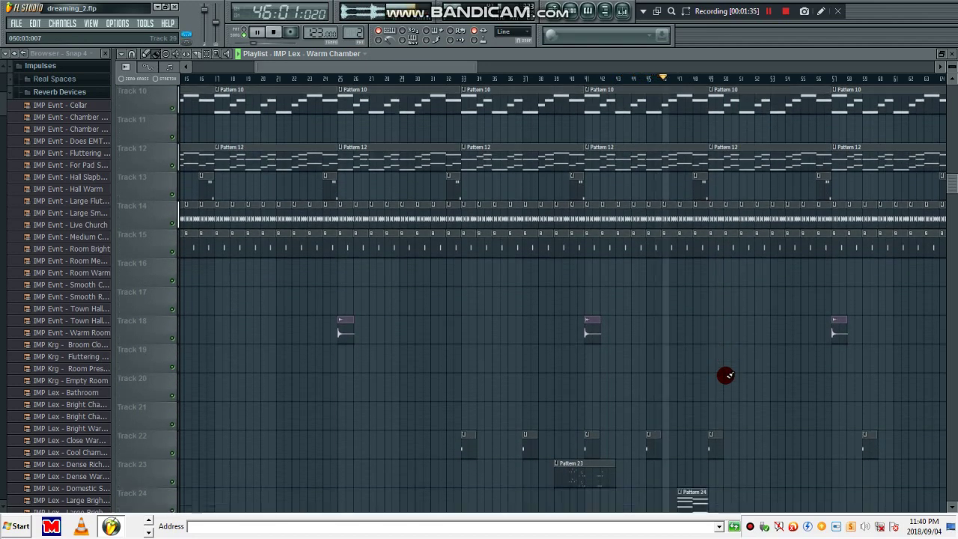
scroll(726, 375, down, 2)
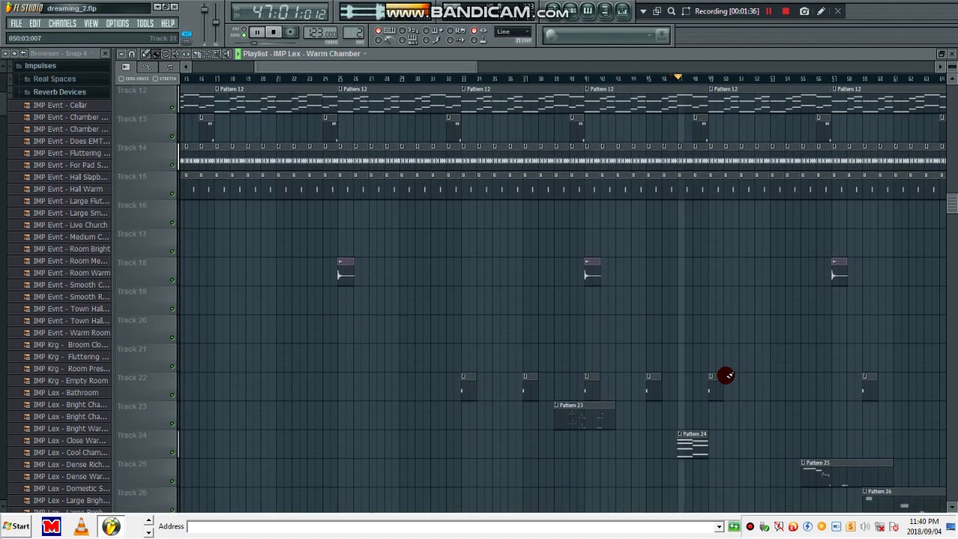
scroll(725, 375, down, 1)
scroll(726, 374, down, 1)
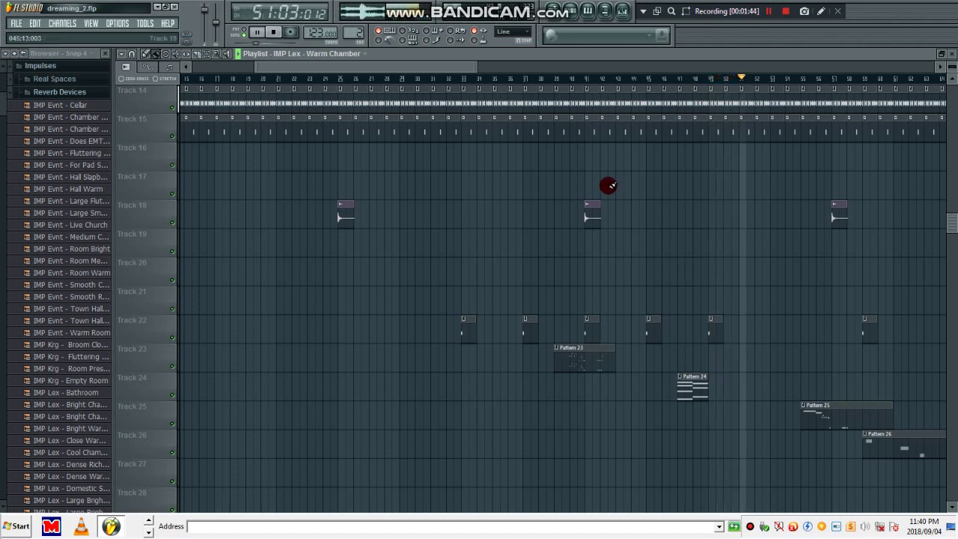
Step: Review all playlist tracks from about bar 31 onward, including the section starting at bar 65 where Pattern 33 enters
drag(466, 71, 566, 151)
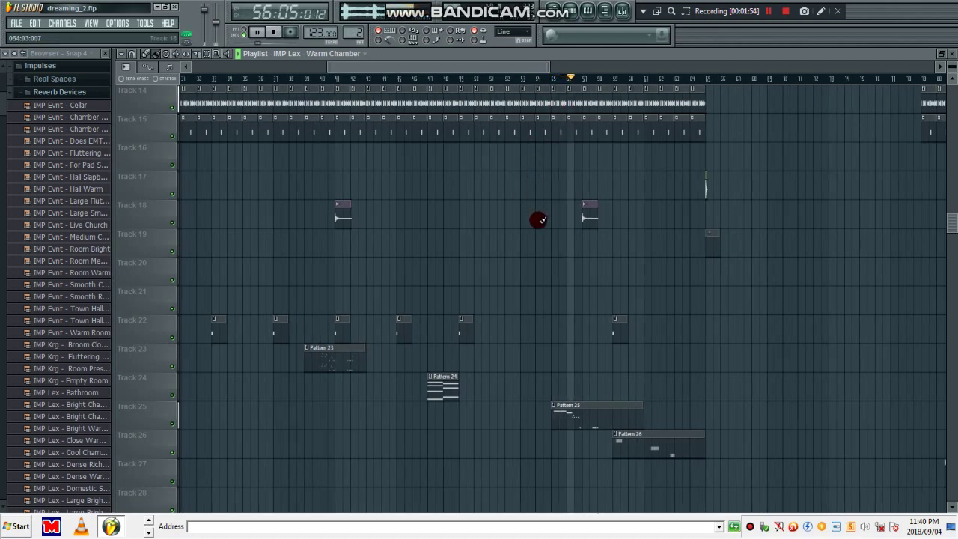
scroll(541, 282, down, 1)
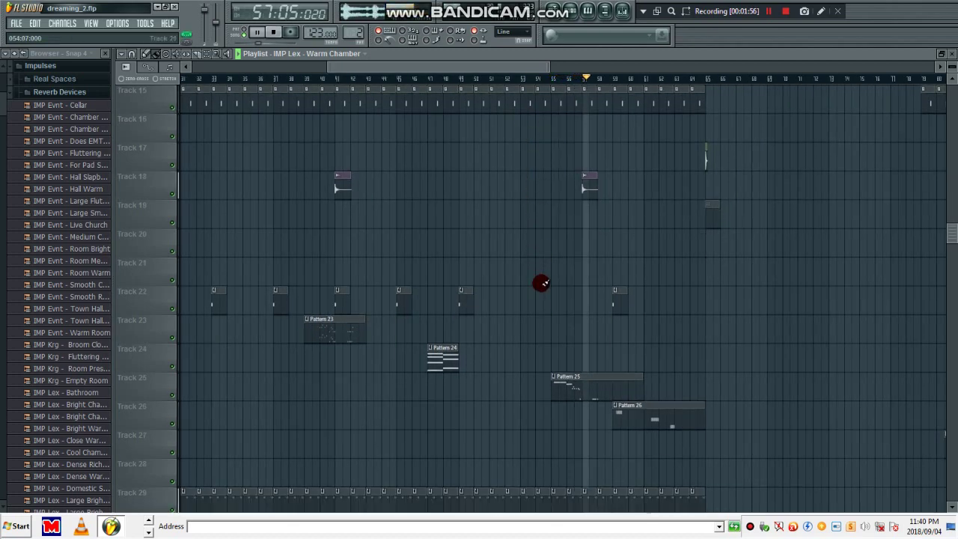
scroll(541, 283, down, 3)
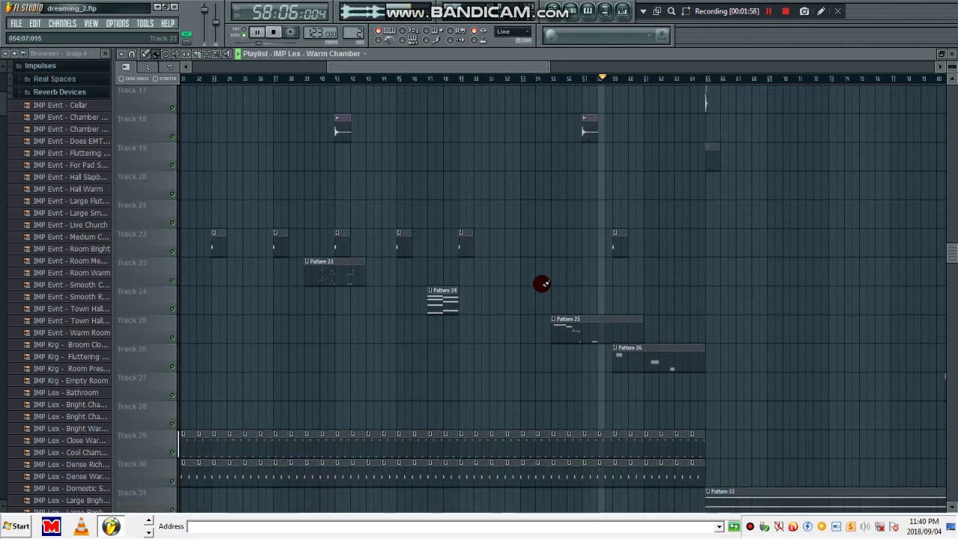
scroll(541, 282, down, 3)
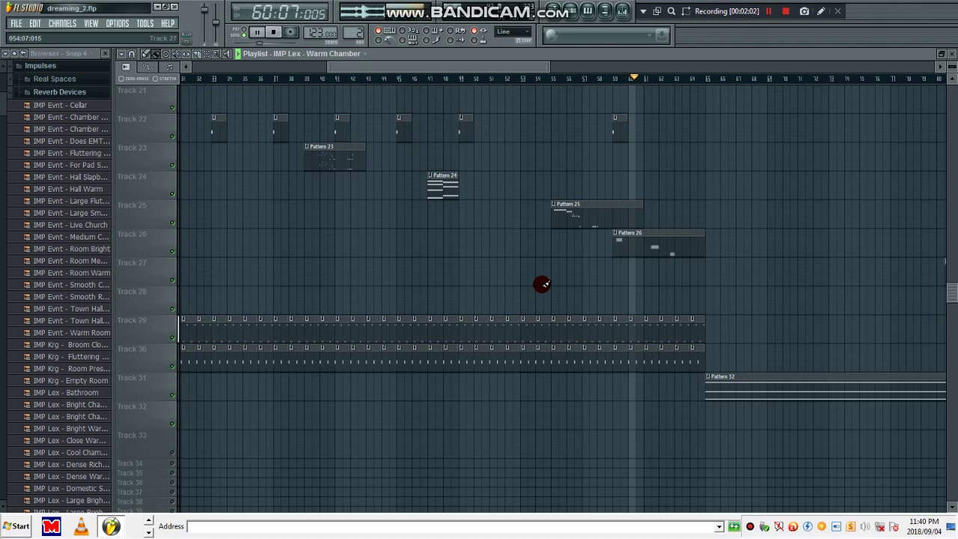
scroll(545, 237, up, 2)
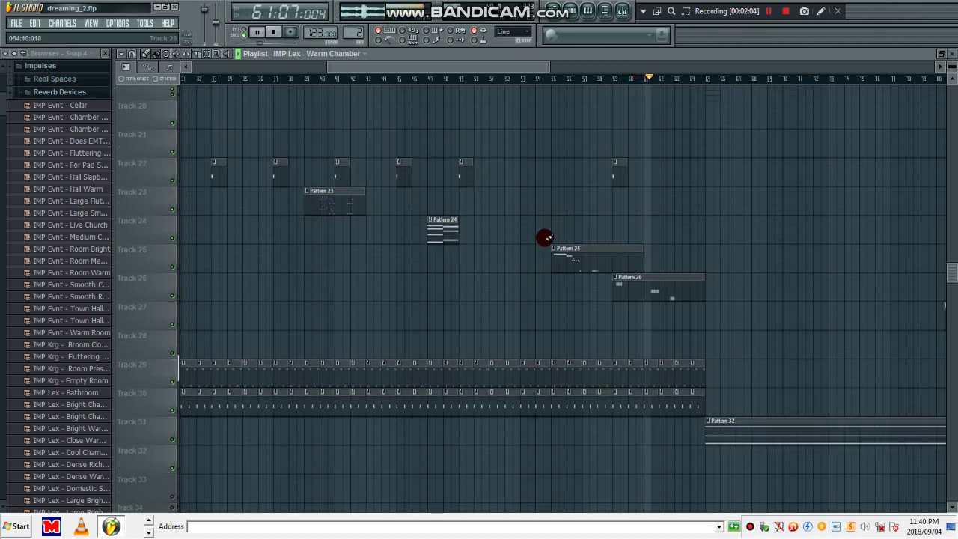
scroll(545, 238, up, 4)
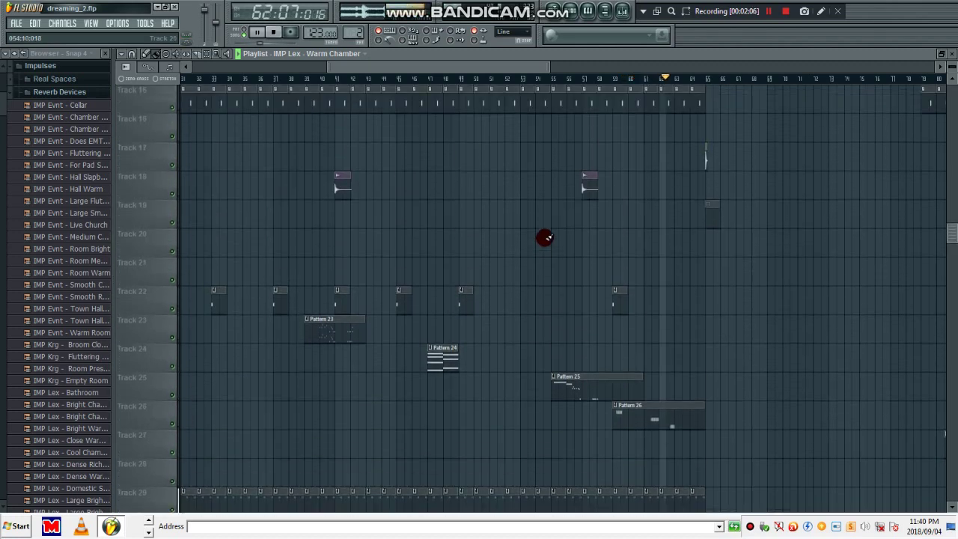
scroll(544, 237, up, 5)
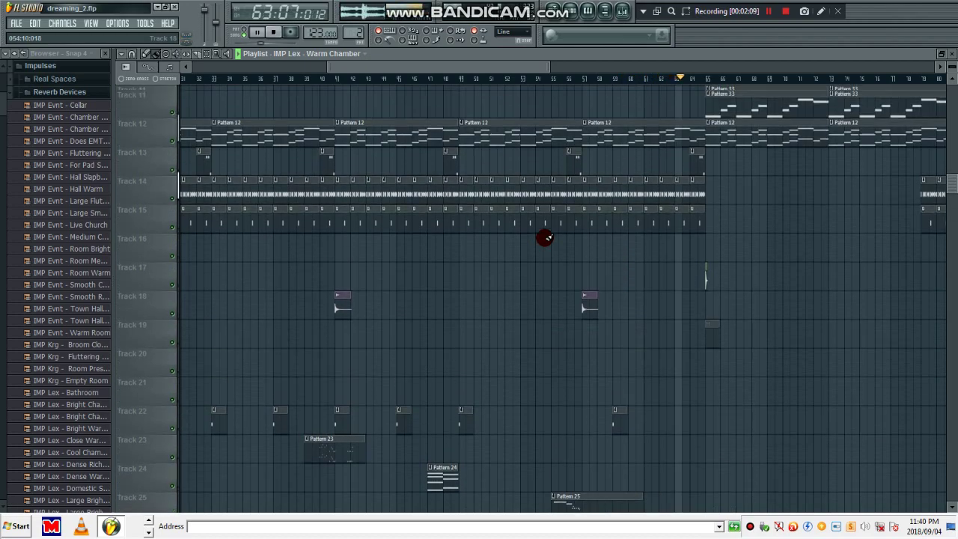
scroll(545, 237, up, 7)
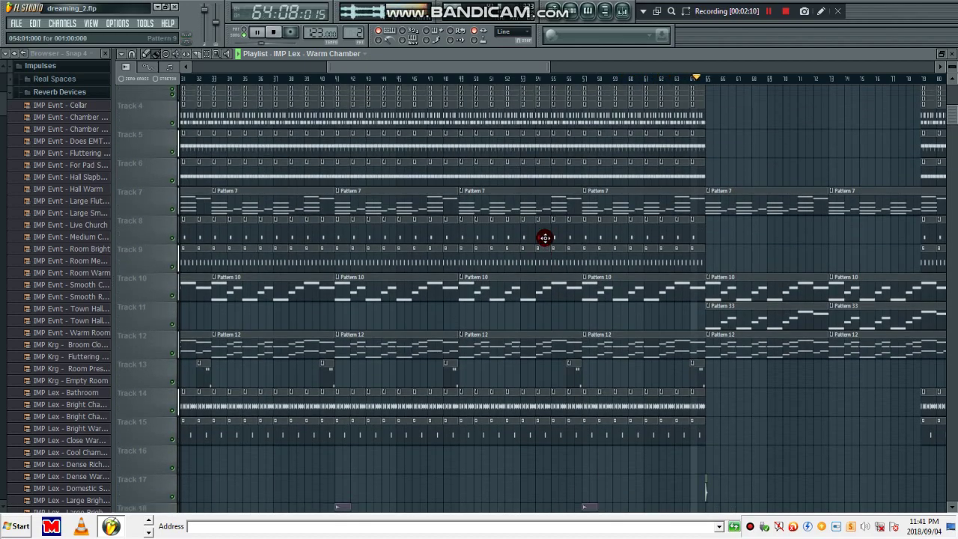
scroll(545, 237, up, 3)
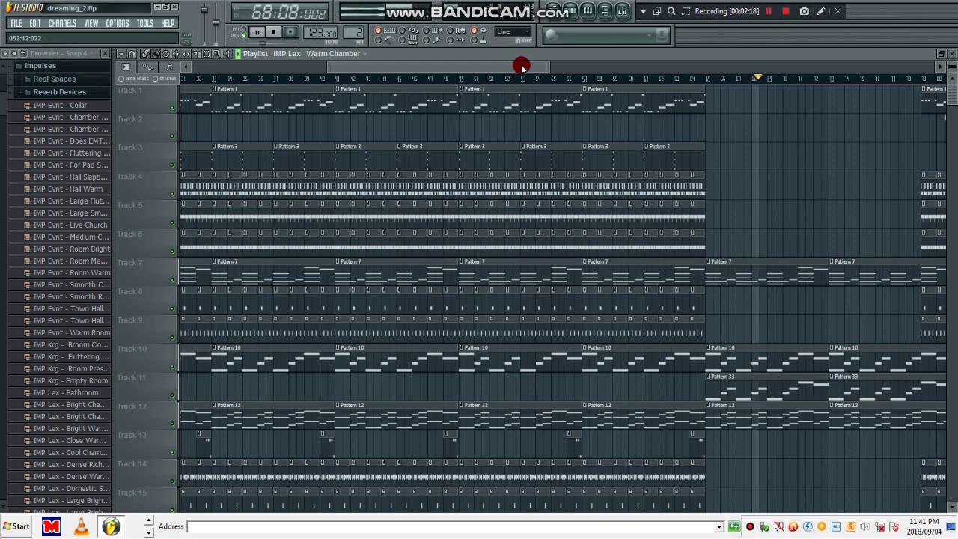
drag(522, 65, 539, 62)
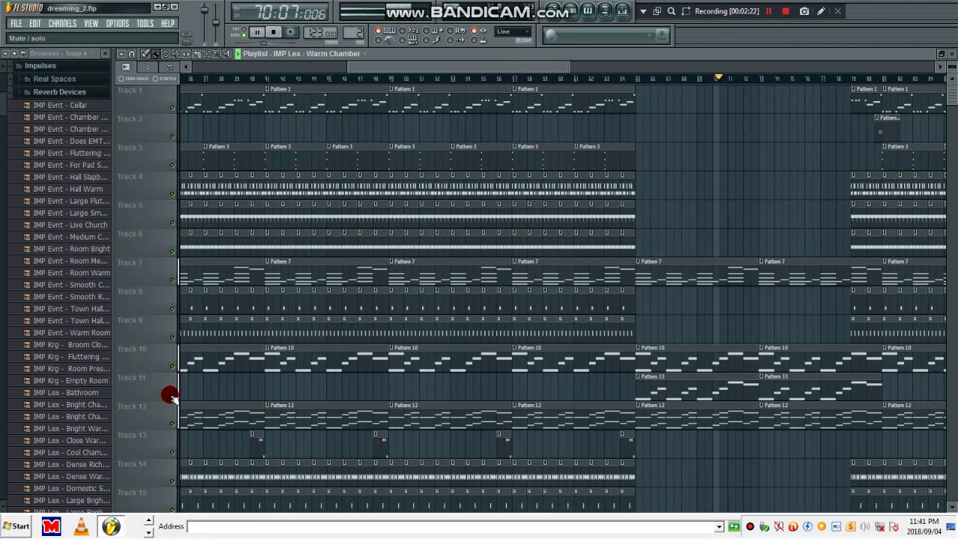
Step: Audition Track 11's Pattern 33 clips by muting and unmuting the track while following playback through the section from bar 65
click(173, 396)
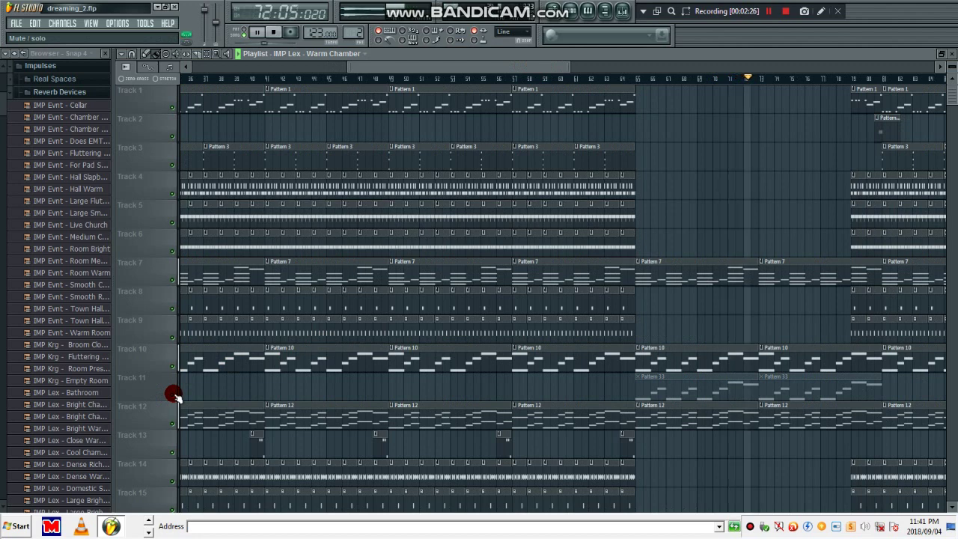
click(173, 396)
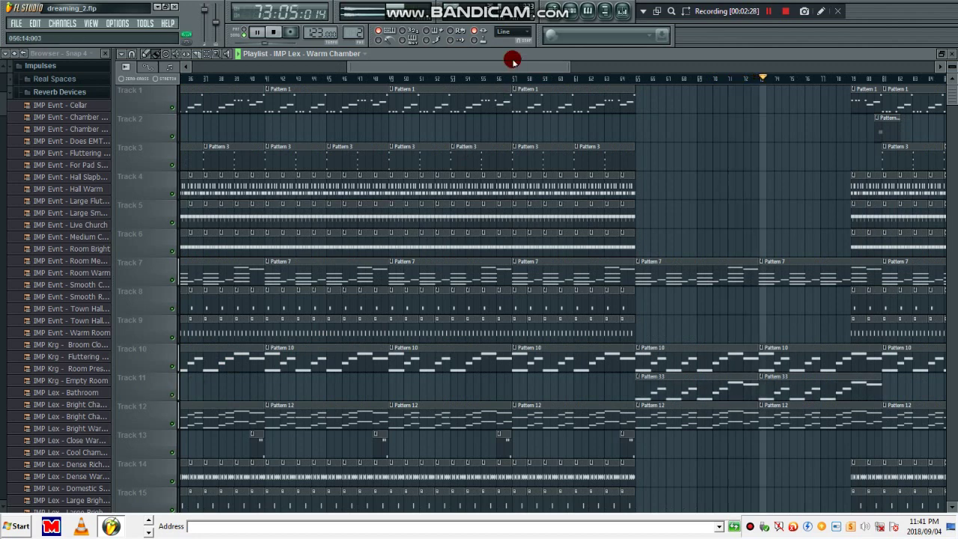
drag(513, 61, 549, 151)
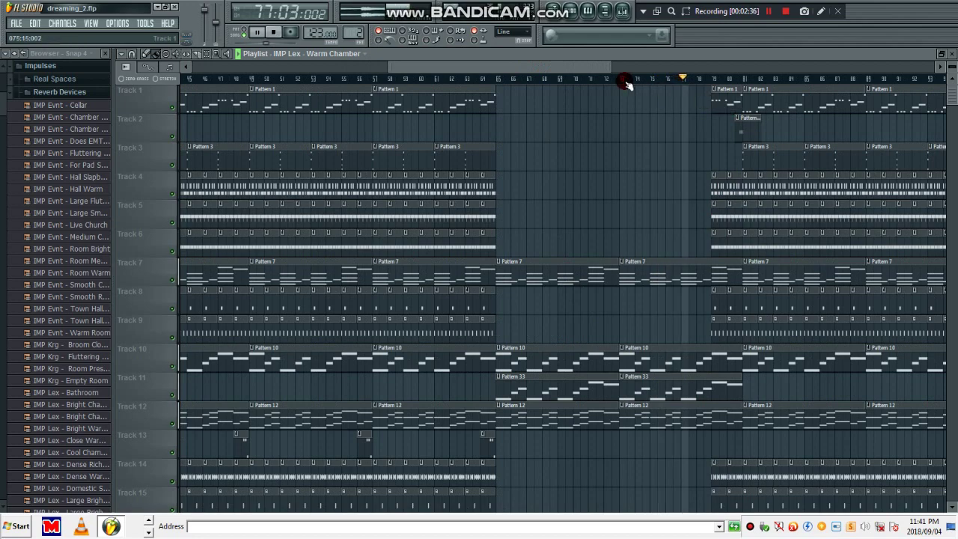
drag(591, 67, 602, 67)
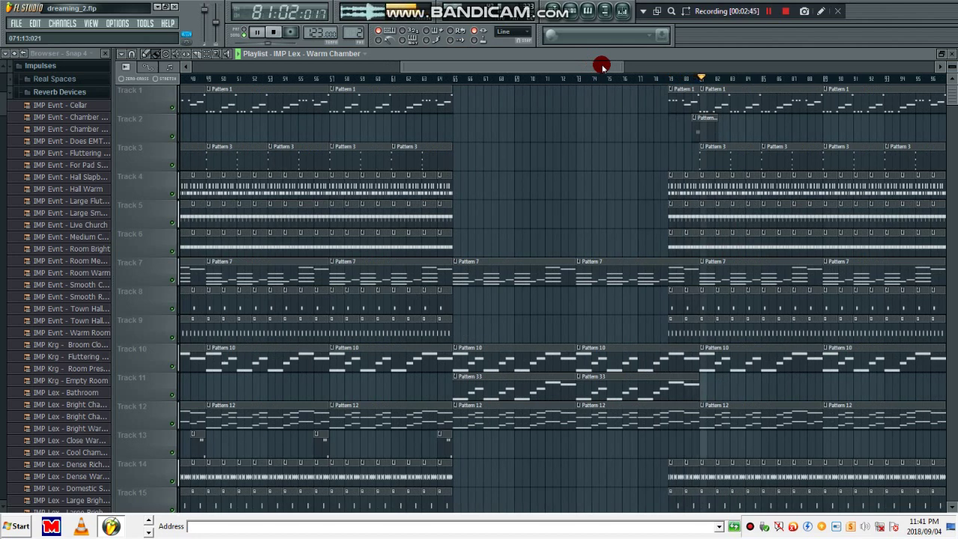
Step: Examine the playlist arrangement from about bar 75 to 123, from Track 1 down to Track 27, during playback
drag(603, 66, 696, 87)
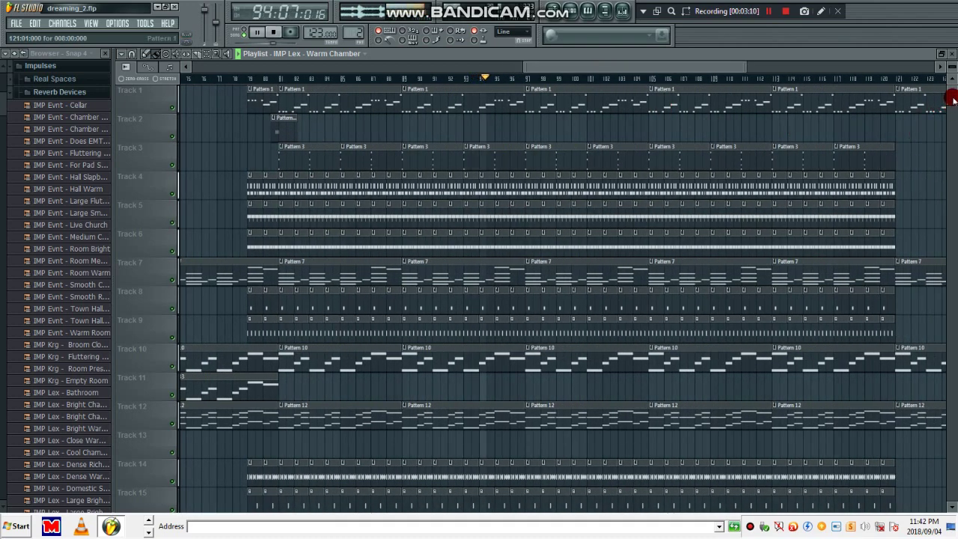
scroll(952, 100, down, 3)
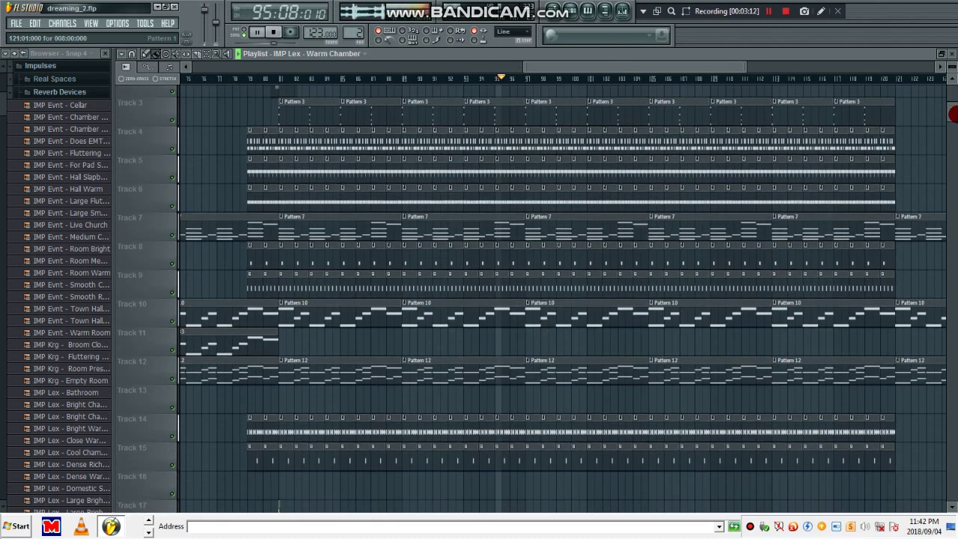
scroll(952, 122, down, 1)
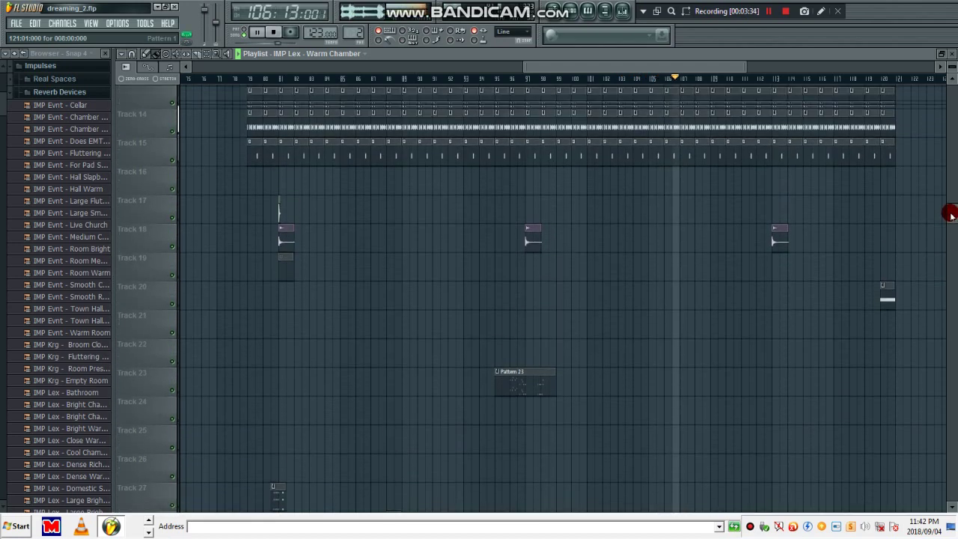
drag(950, 208, 953, 94)
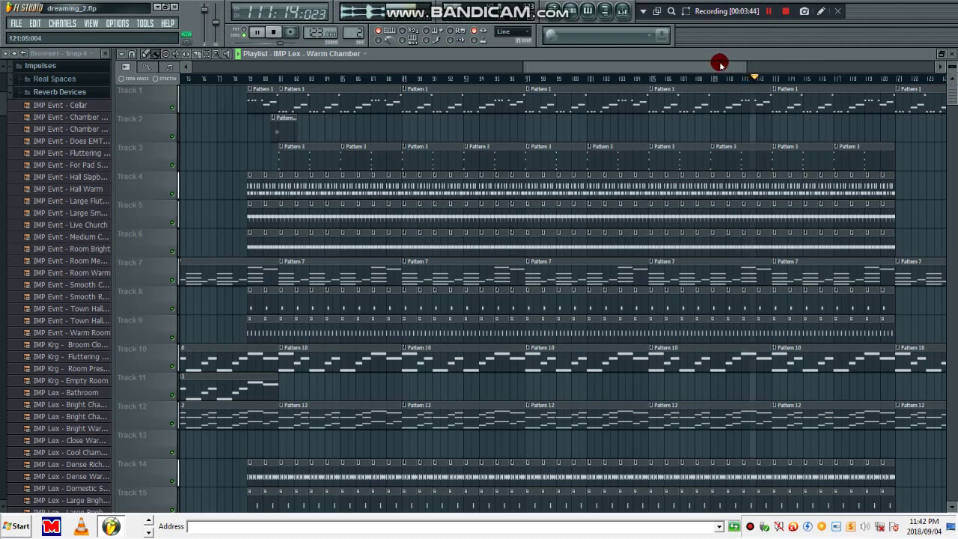
Step: Review the song's closing section after bar 121, including Tracks 29 and 30, and stop playback at the end of the arrangement
drag(720, 65, 730, 65)
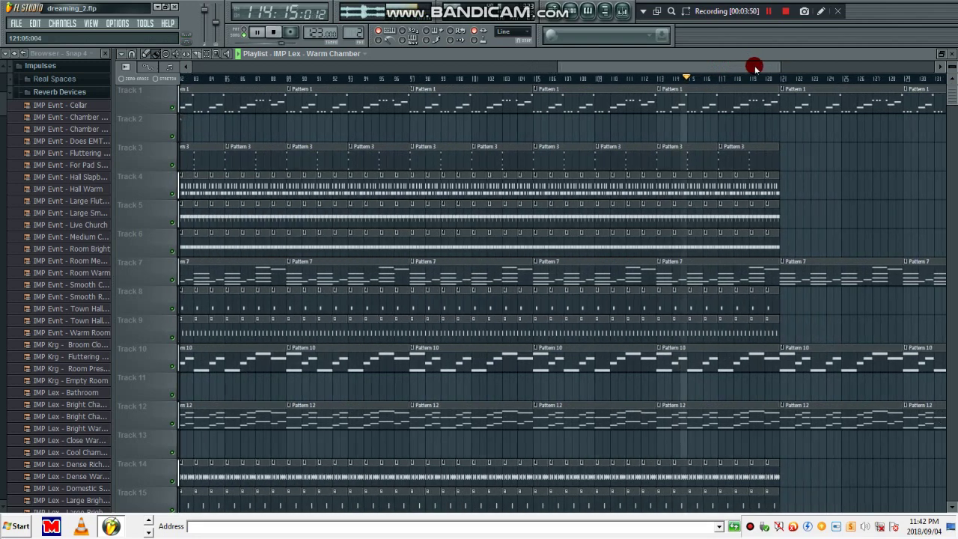
drag(758, 67, 765, 73)
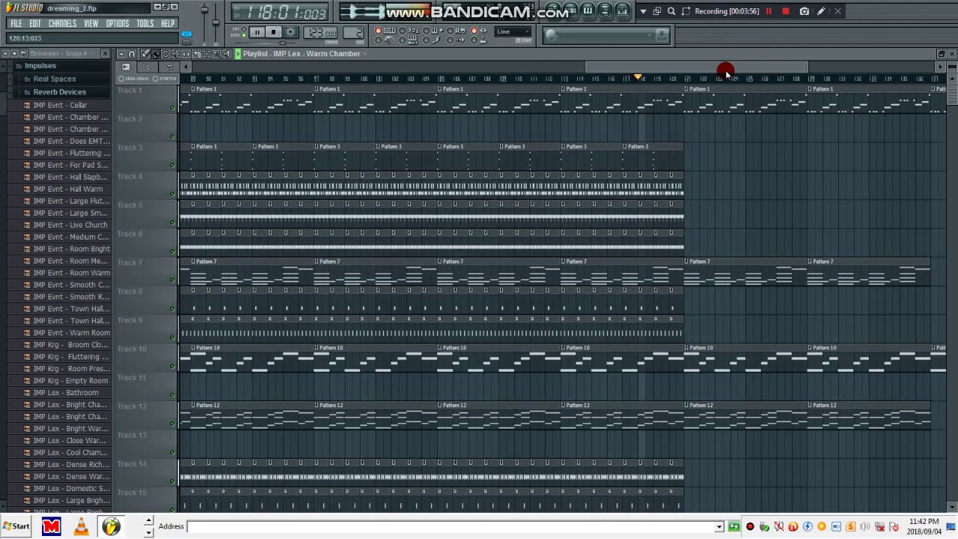
drag(730, 65, 736, 71)
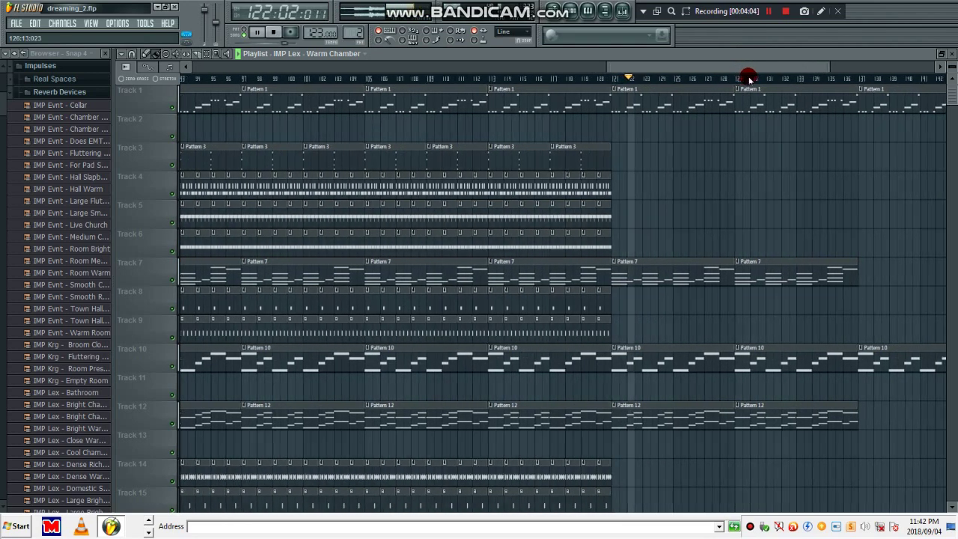
drag(731, 68, 763, 87)
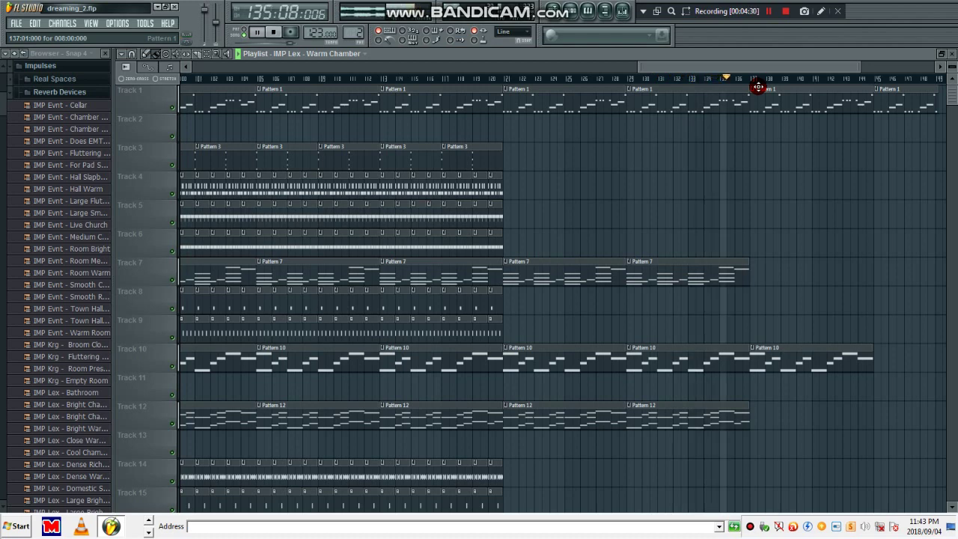
mouse_move(752, 73)
mouse_down()
mouse_move(782, 89)
mouse_move(798, 68)
mouse_move(875, 150)
mouse_move(953, 98)
mouse_move(952, 254)
mouse_up()
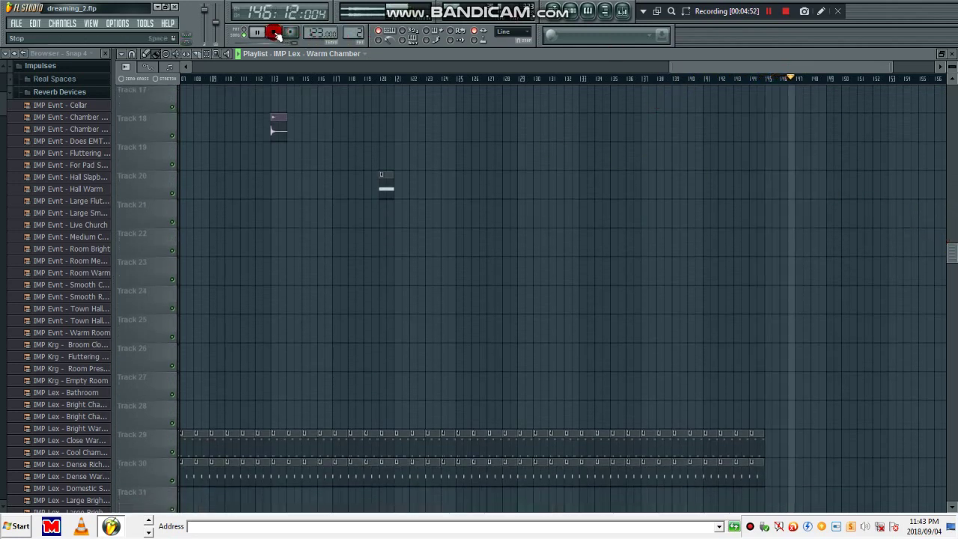
click(949, 85)
click(949, 84)
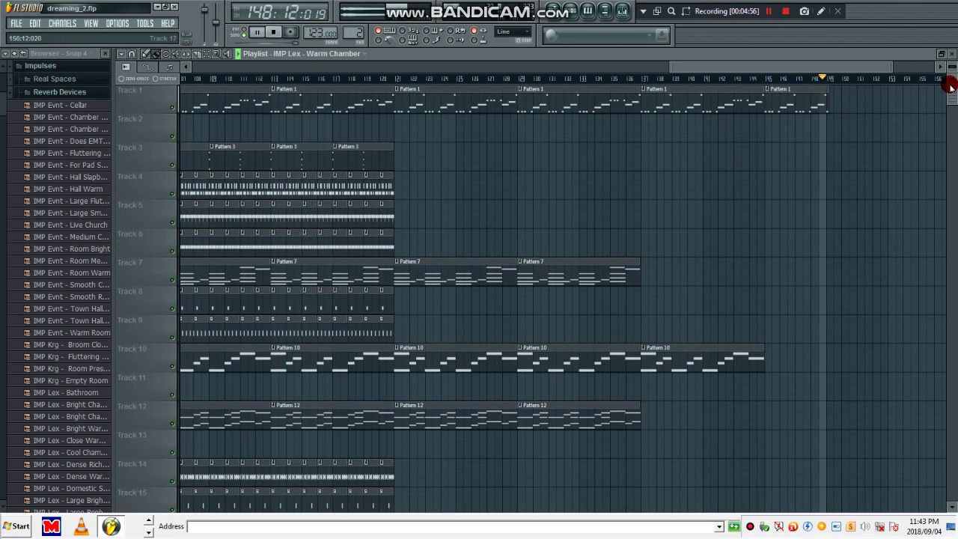
drag(827, 84, 333, 78)
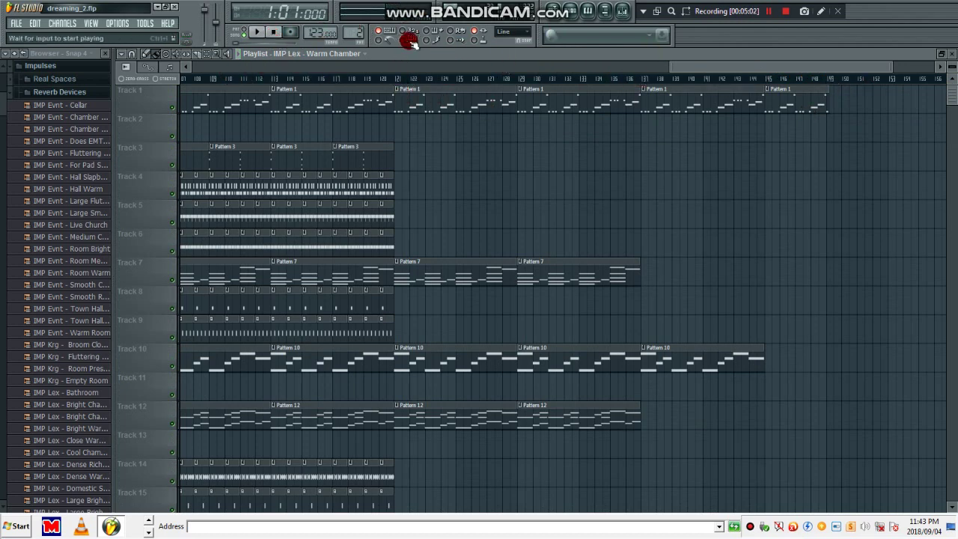
Step: Open the step sequencer, select Pattern 1 and play it on its own
click(576, 13)
click(528, 118)
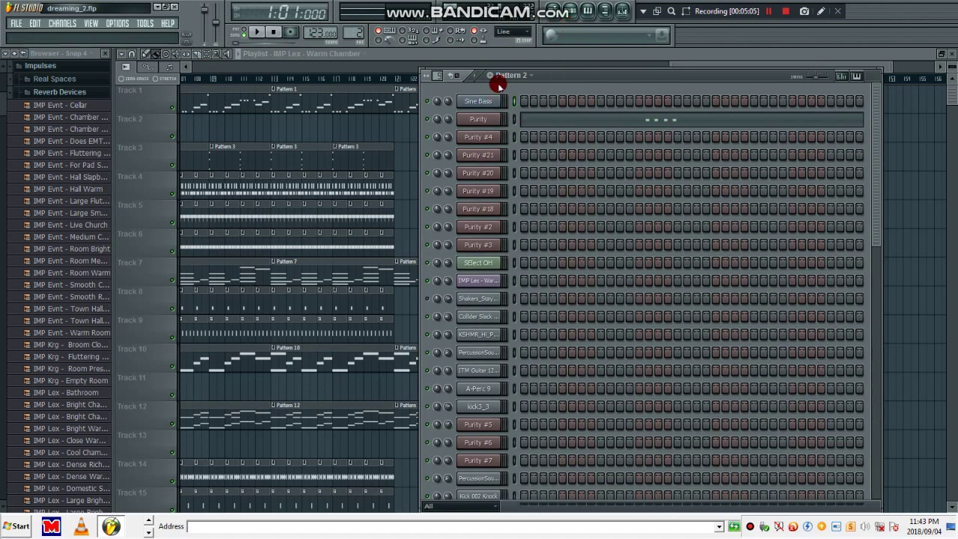
click(501, 76)
click(514, 89)
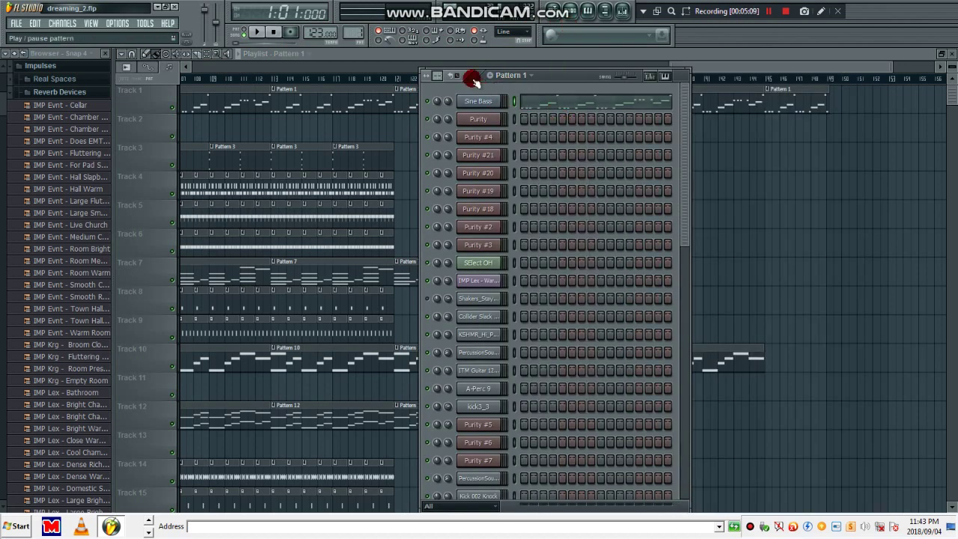
Step: Examine all of Pattern 1's Sine Bass notes in the piano roll during playback, and stop the pattern
click(530, 99)
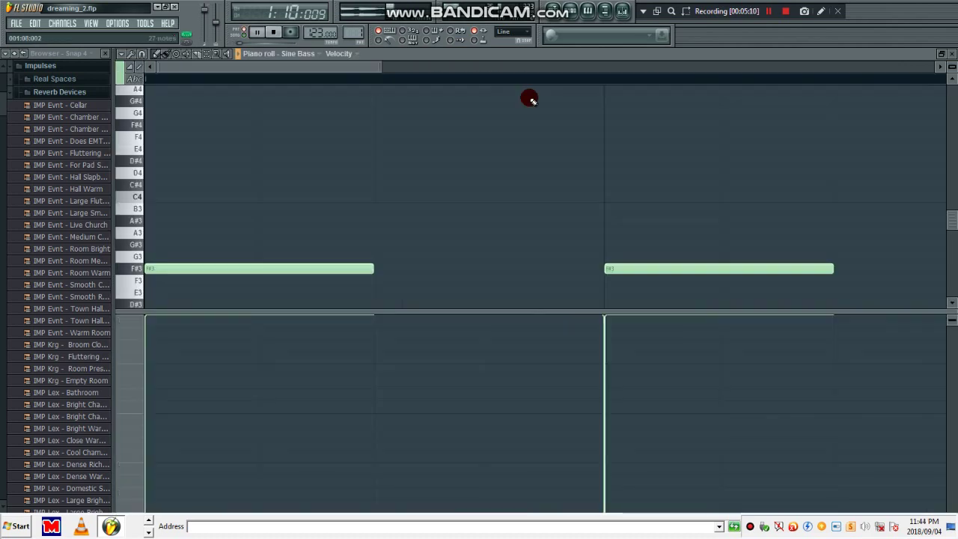
scroll(509, 85, down, 5)
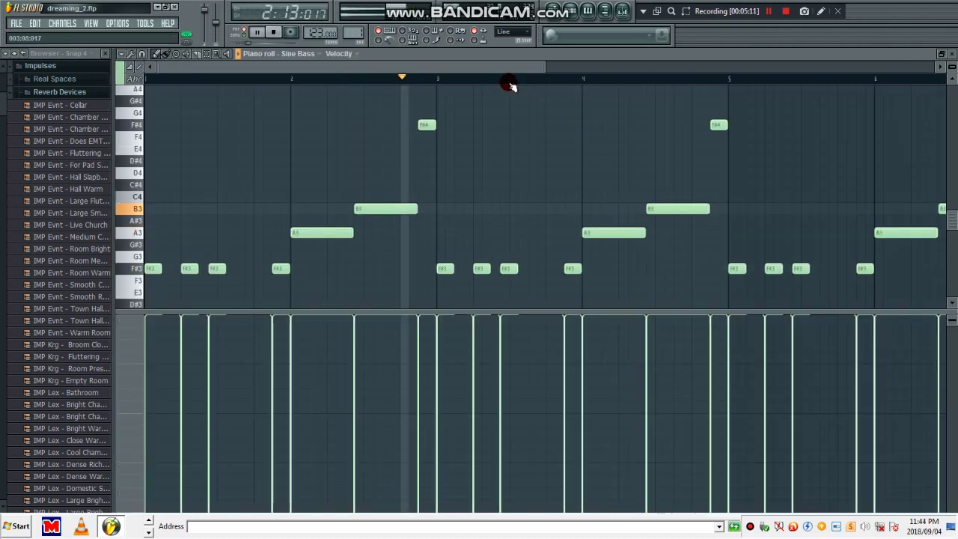
scroll(509, 84, down, 1)
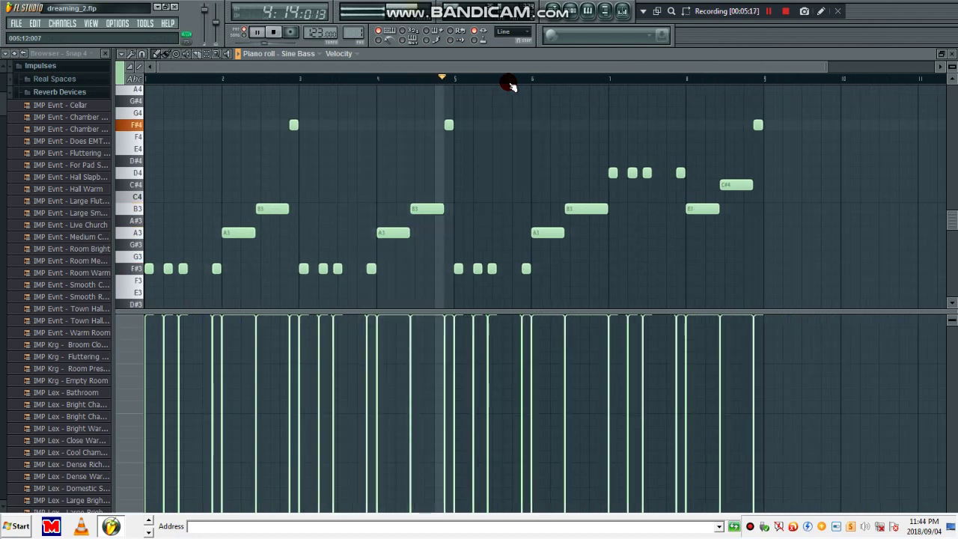
click(568, 15)
click(403, 69)
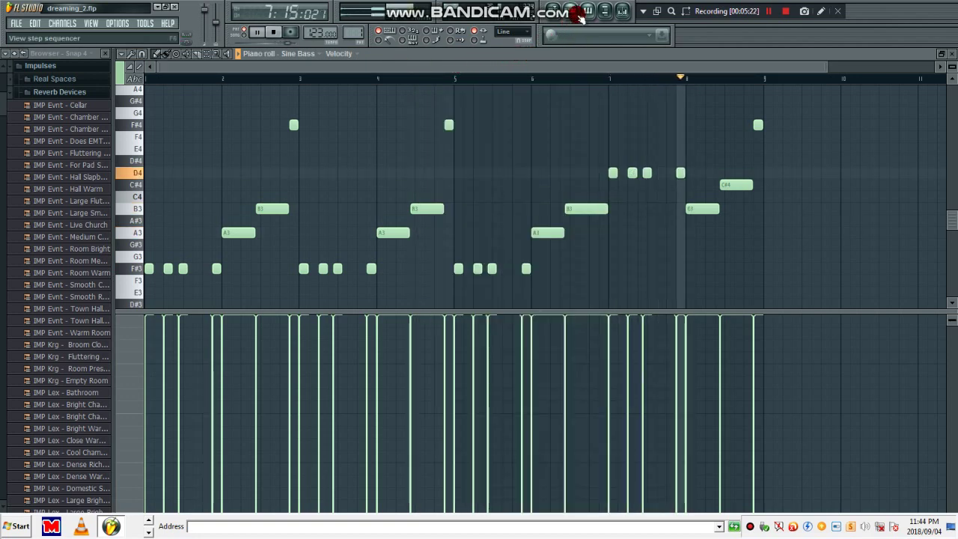
click(274, 33)
Step: Switch to Pattern 2 in the step sequencer, play it and view its Purity notes in the piano roll
click(573, 13)
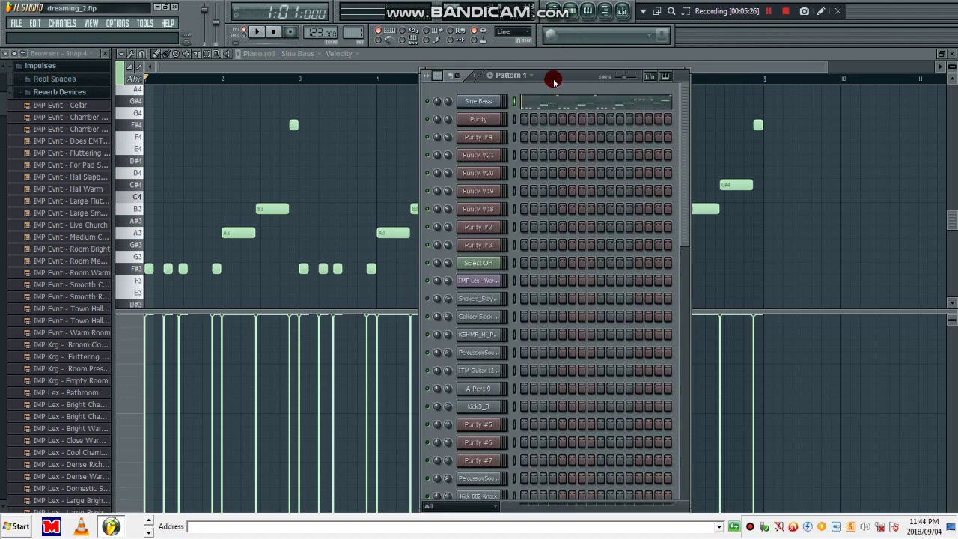
key(KP_Add)
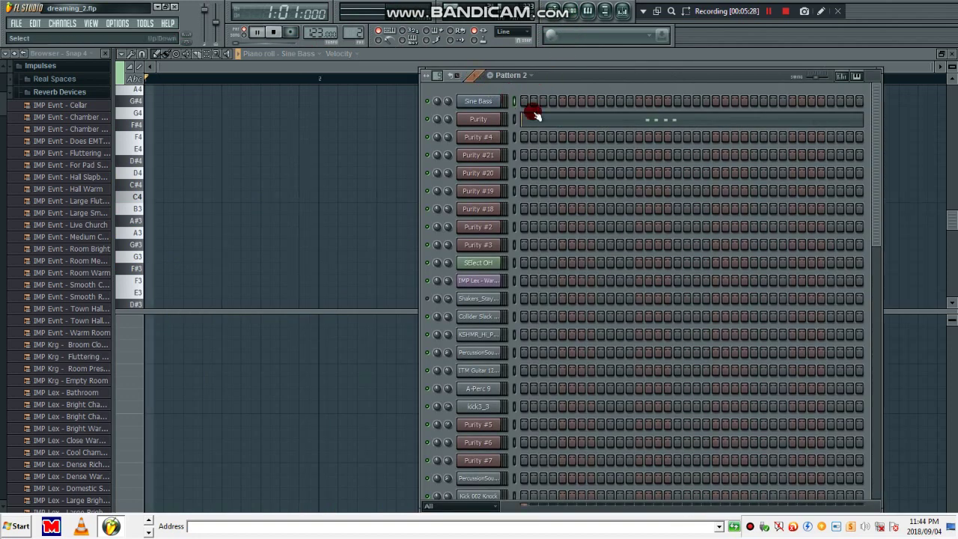
click(536, 115)
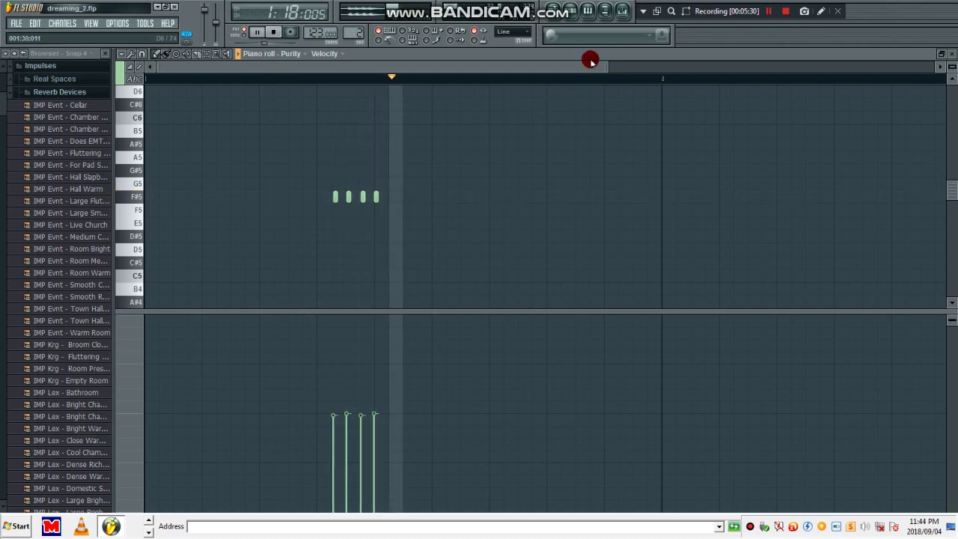
click(573, 13)
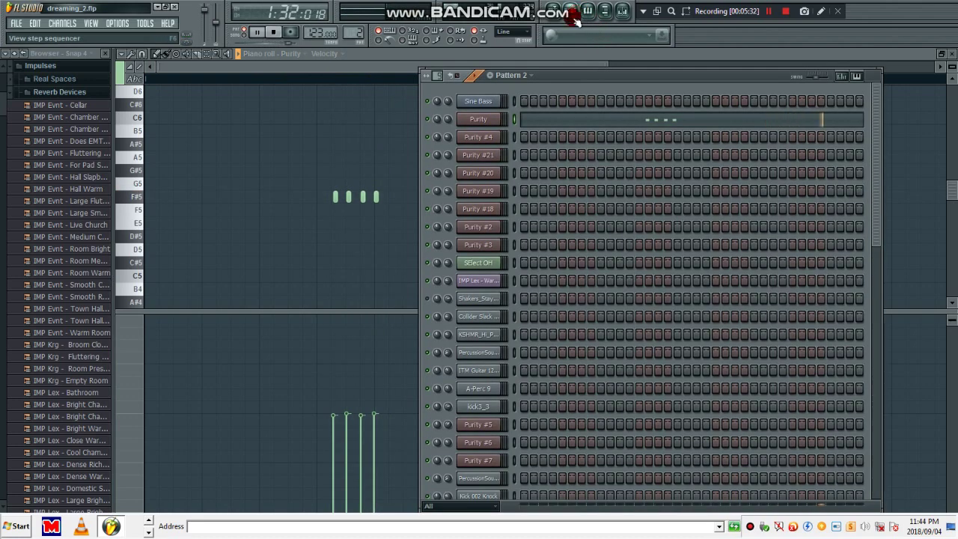
Step: Open the Purity channel's instrument to inspect its High Pass Brass layer, and stop Pattern 2's playback
click(482, 120)
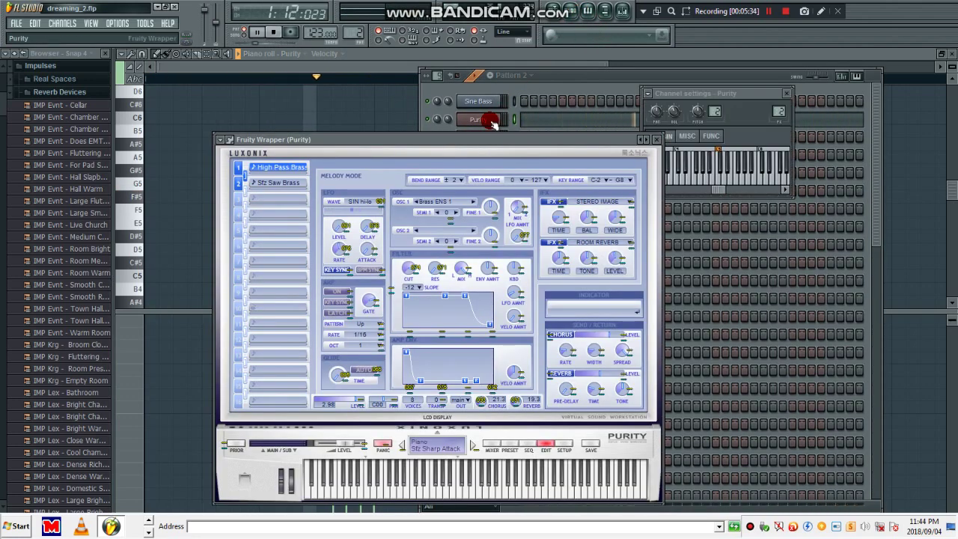
click(274, 166)
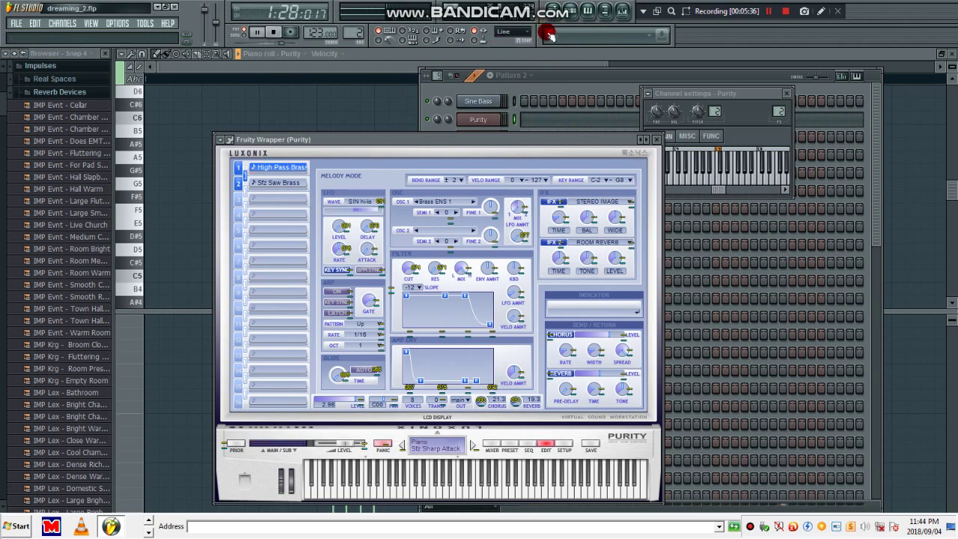
click(486, 85)
click(545, 79)
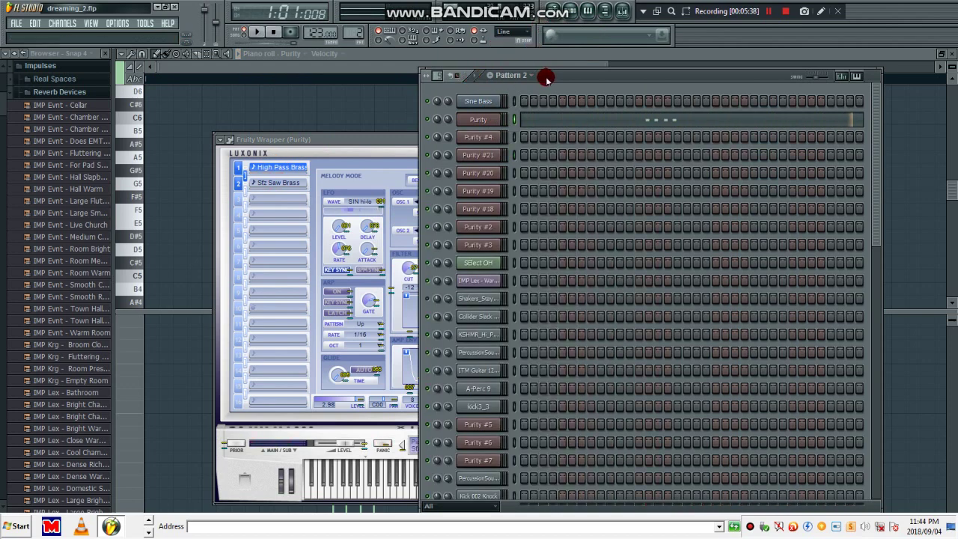
Step: Switch to Pattern 3, play it and view its Purity #4 chords in the piano roll
click(545, 80)
key(space)
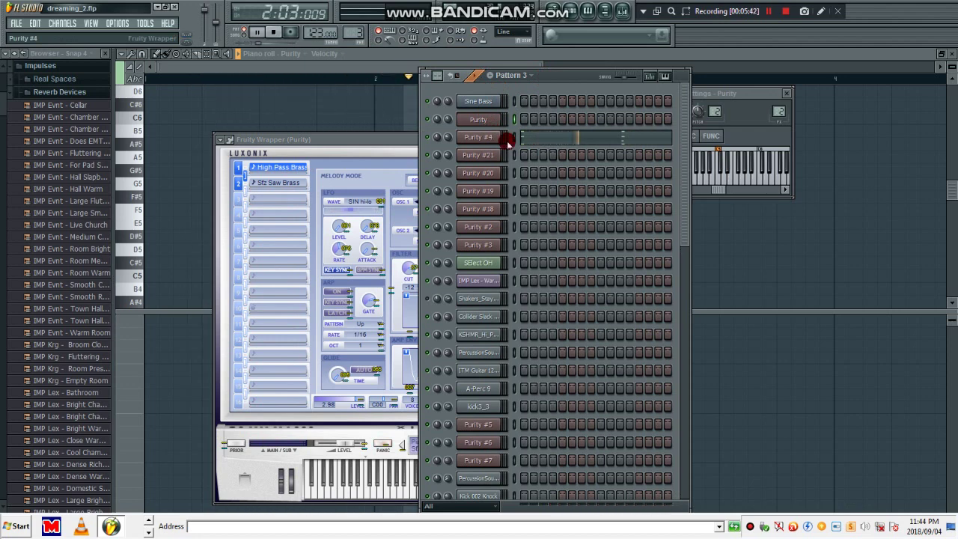
click(528, 143)
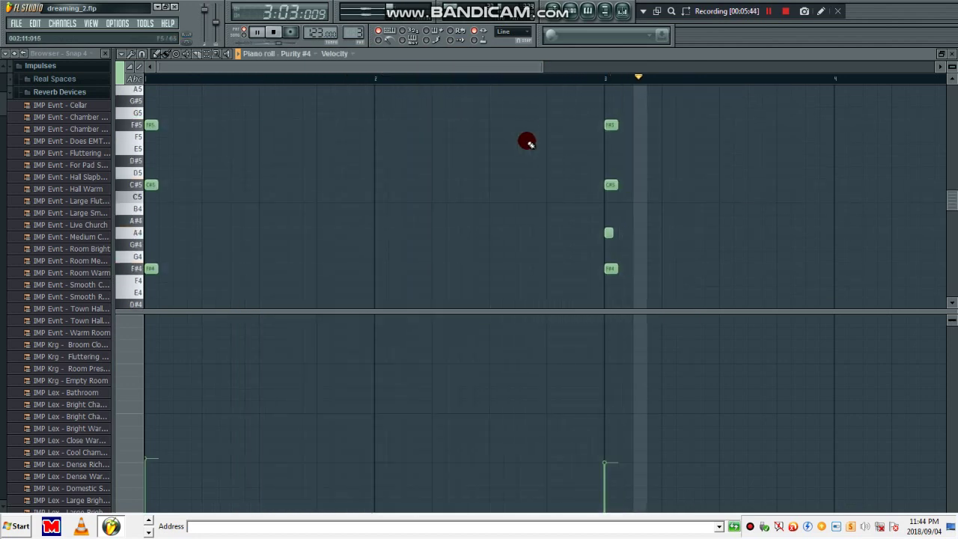
click(570, 13)
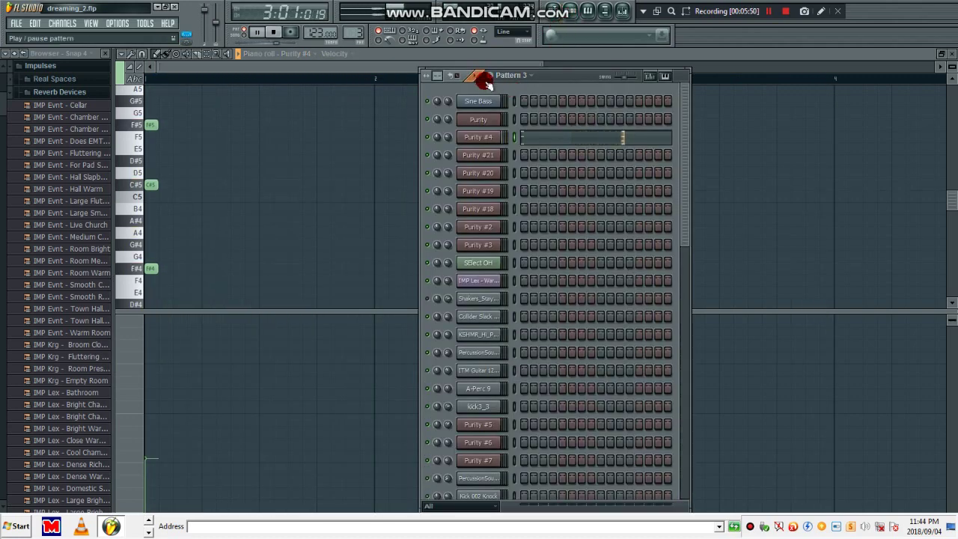
Step: Switch to Pattern 4 and play its shaker and percussion steps, stopping the playback after listening
scroll(547, 81, down, 1)
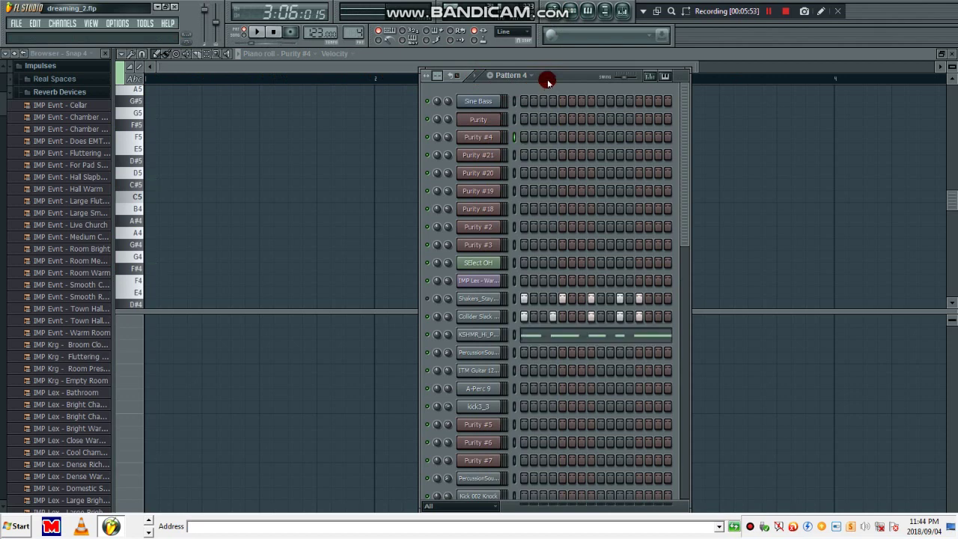
key(space)
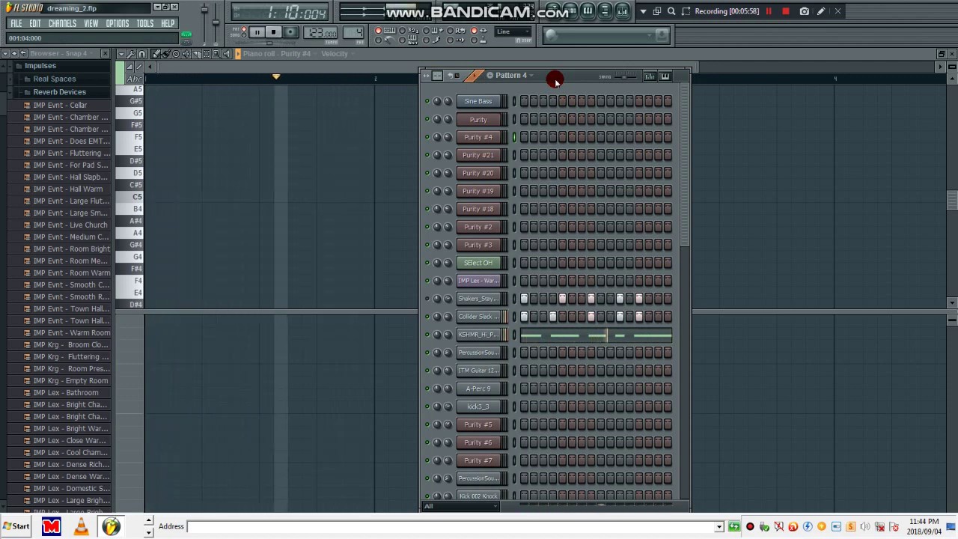
click(479, 79)
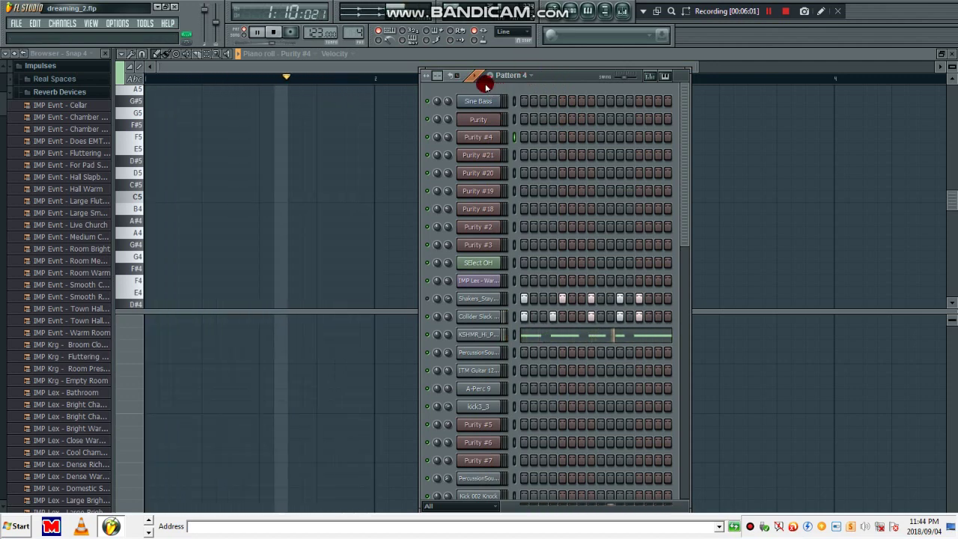
key(space)
click(544, 78)
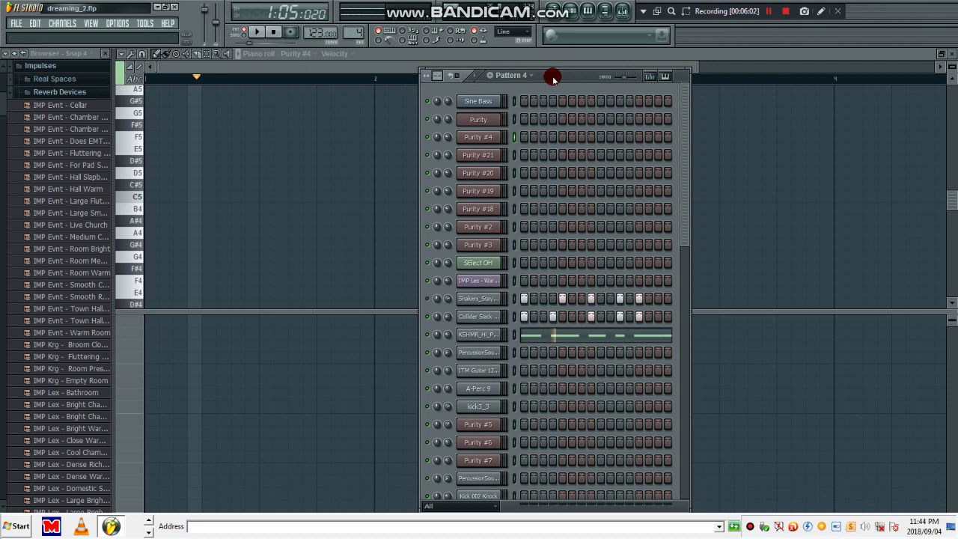
Step: Switch to Pattern 5, play it and view its PercussionSounds notes in the piano roll, stopping the playback after listening
scroll(552, 78, down, 1)
key(space)
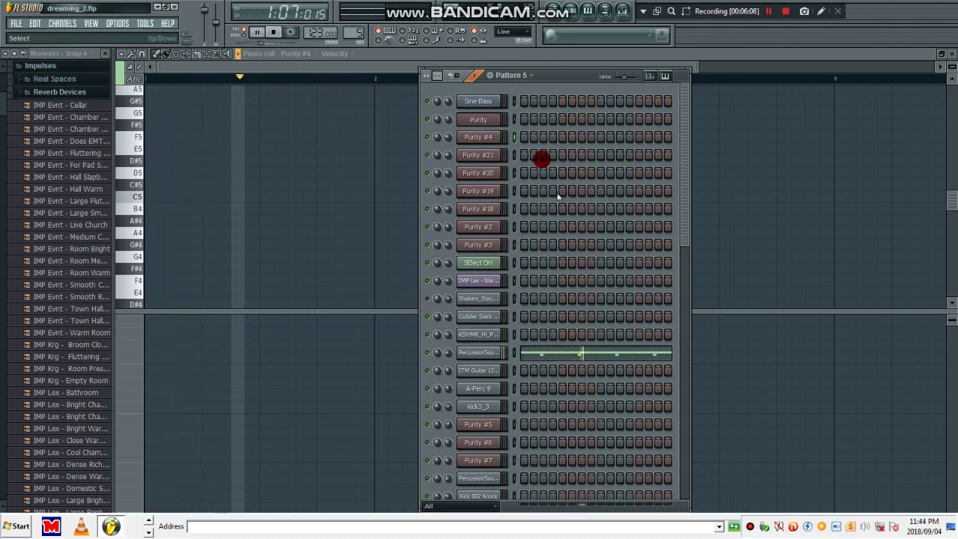
click(573, 352)
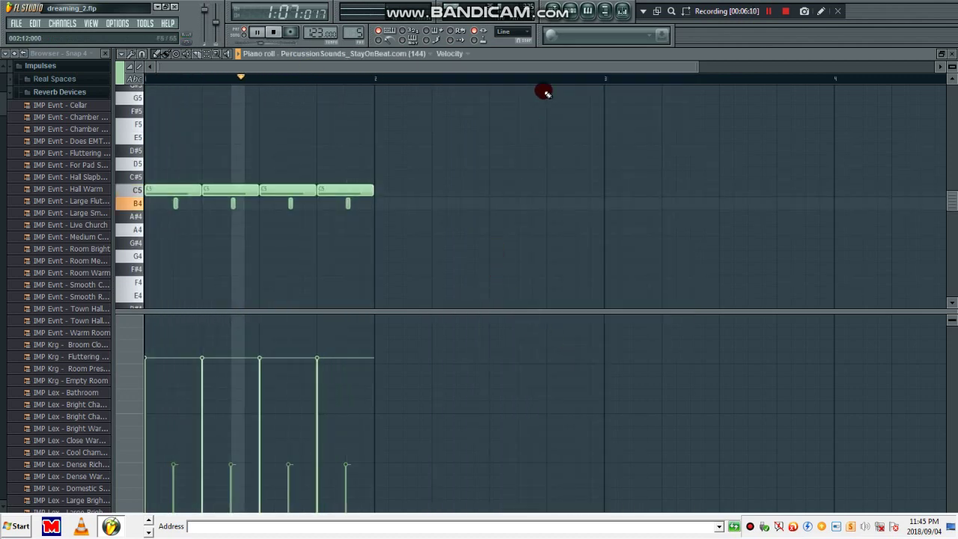
click(575, 13)
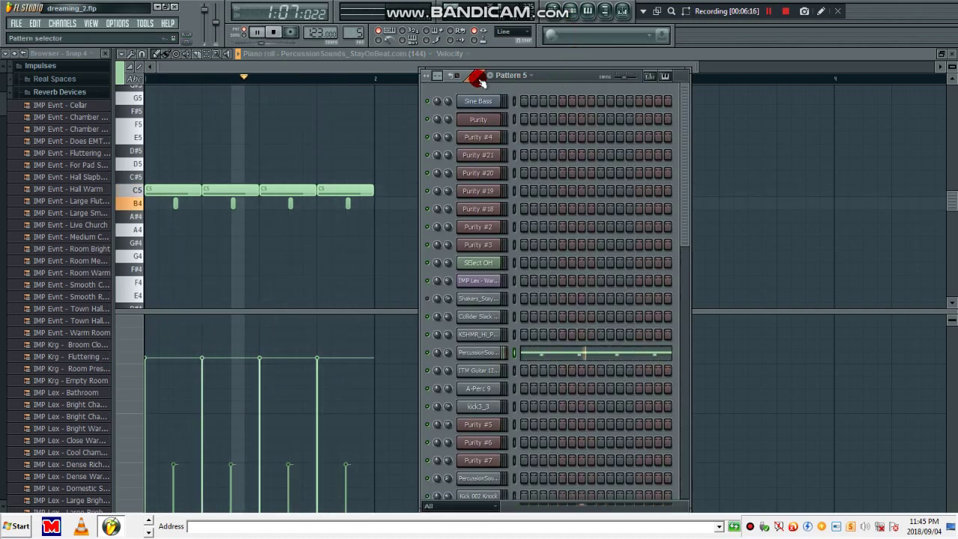
key(space)
Step: Switch to Pattern 6, play it and view its ITM Guitar notes in the piano roll, stopping the playback after listening
scroll(542, 77, down, 1)
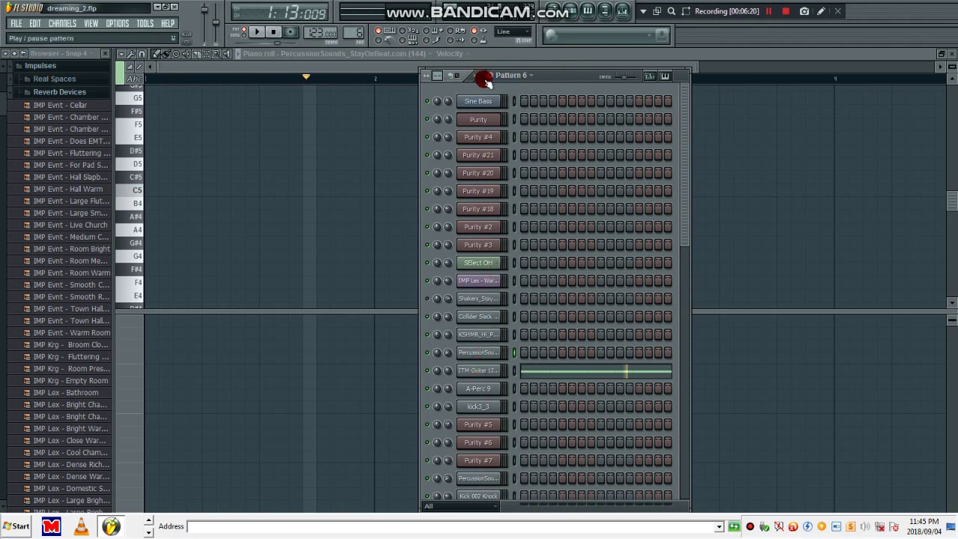
key(space)
click(560, 367)
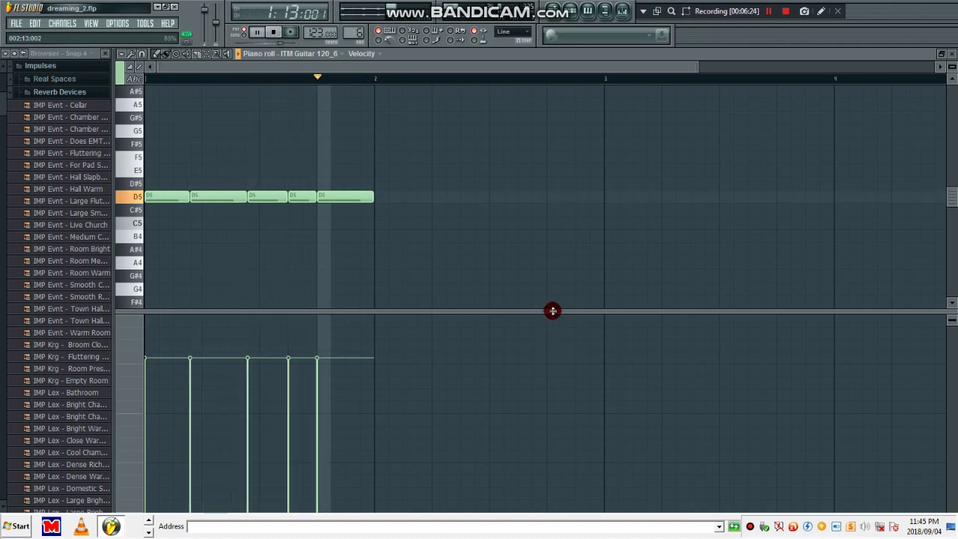
key(F6)
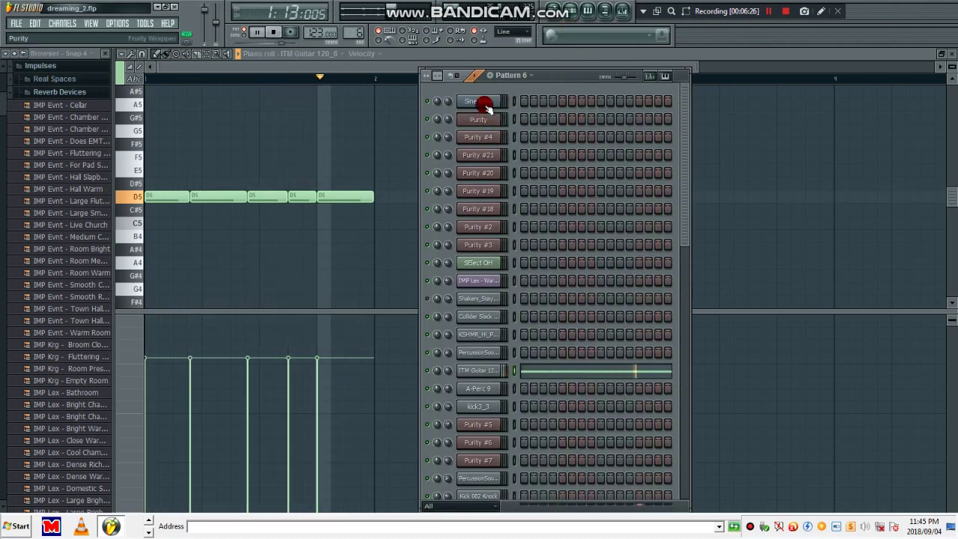
click(474, 77)
key(space)
Step: Switch to Pattern 7 and play its Purity #2 chords from bar 1 while viewing the whole sequence in the piano roll
click(557, 80)
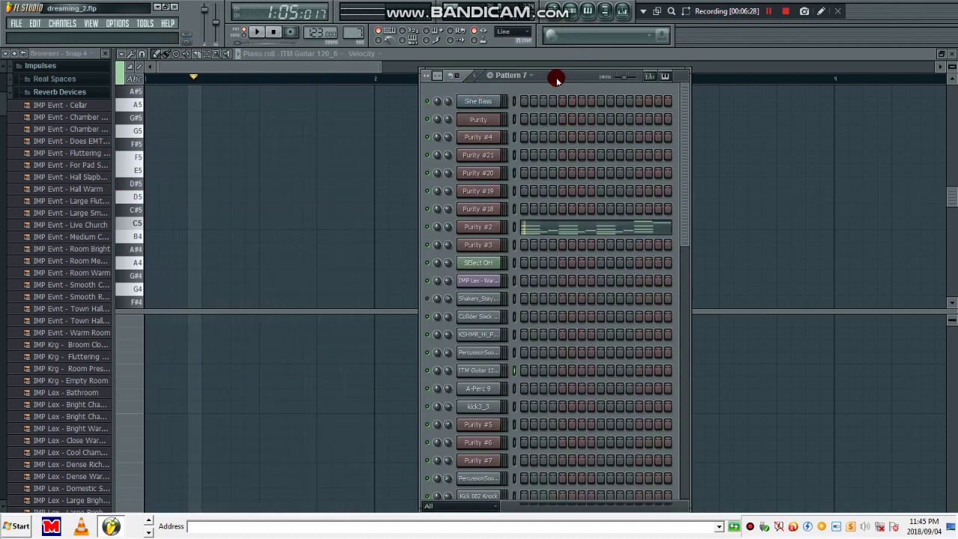
click(537, 230)
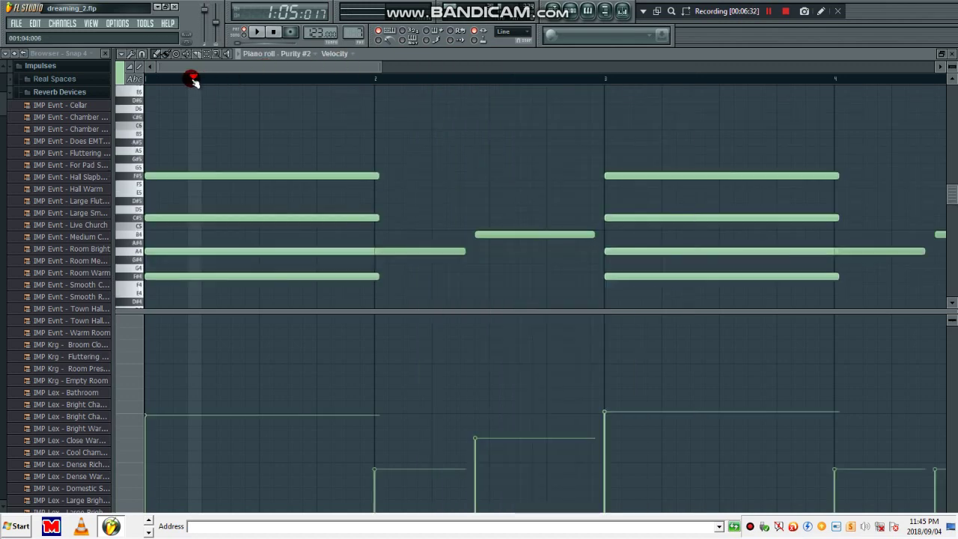
drag(193, 81, 126, 79)
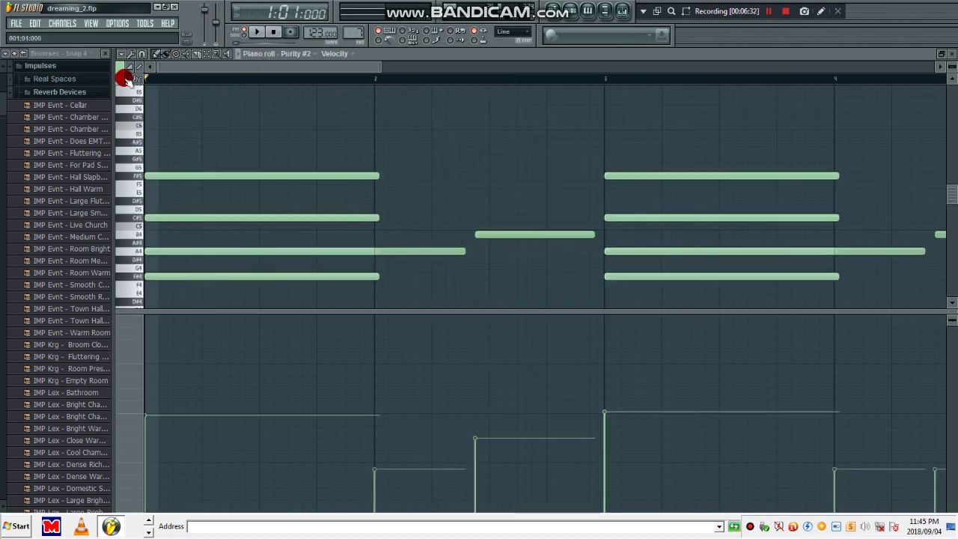
click(255, 33)
scroll(349, 86, down, 1)
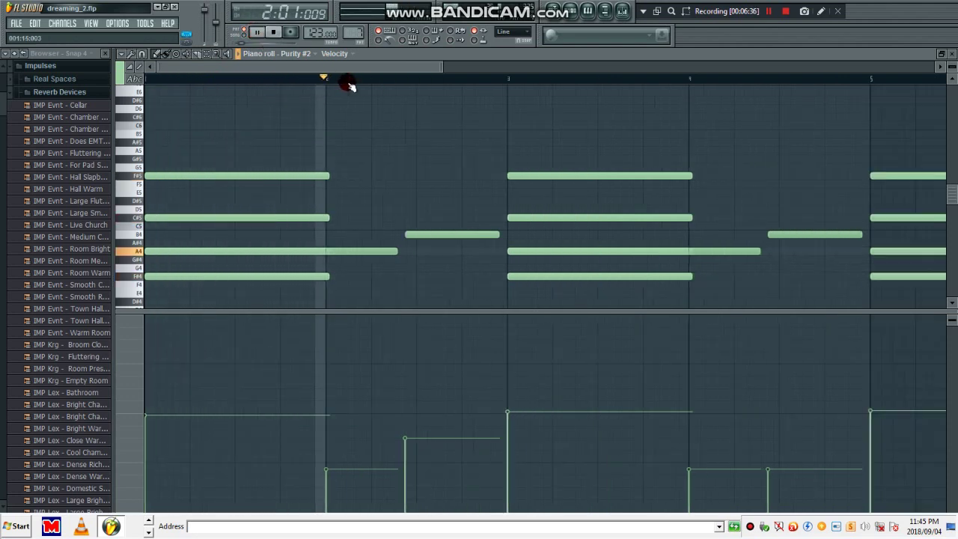
scroll(349, 86, down, 4)
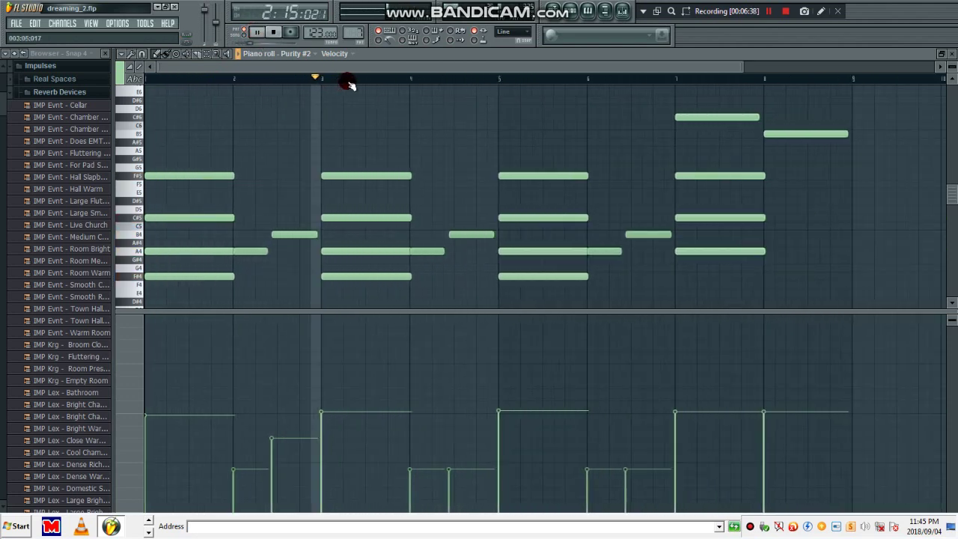
scroll(349, 85, down, 1)
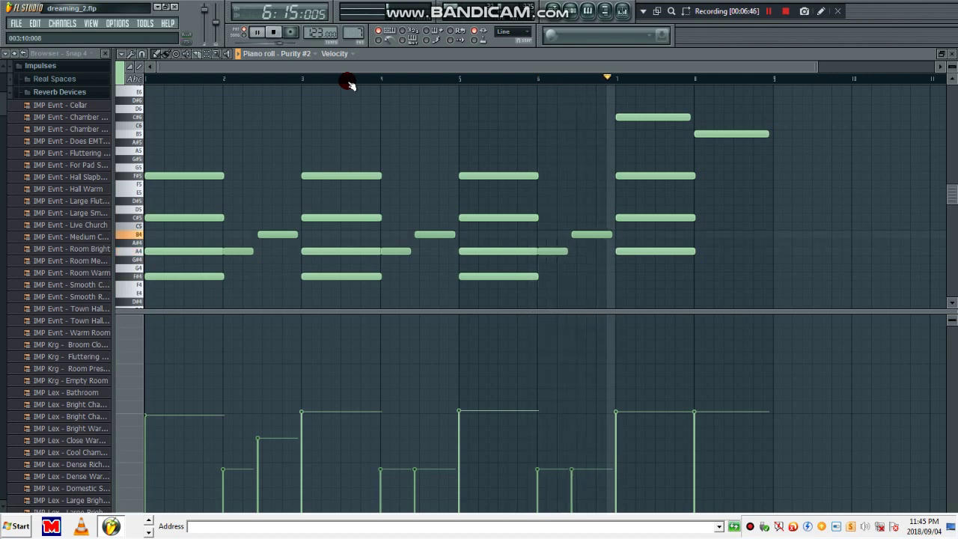
Step: Stop Pattern 7's playback and open the Purity #2 channel's instrument to inspect its Acoustic Grand preset
click(573, 17)
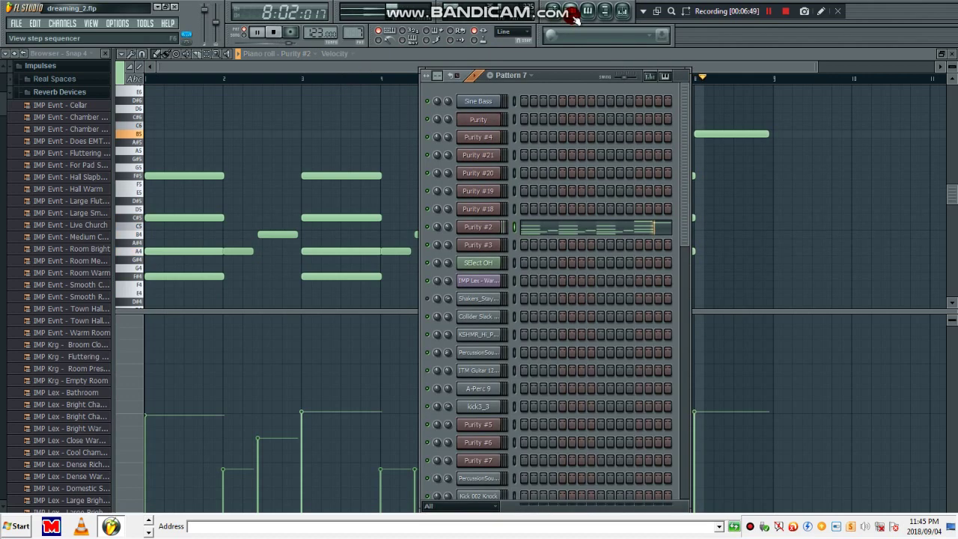
click(470, 75)
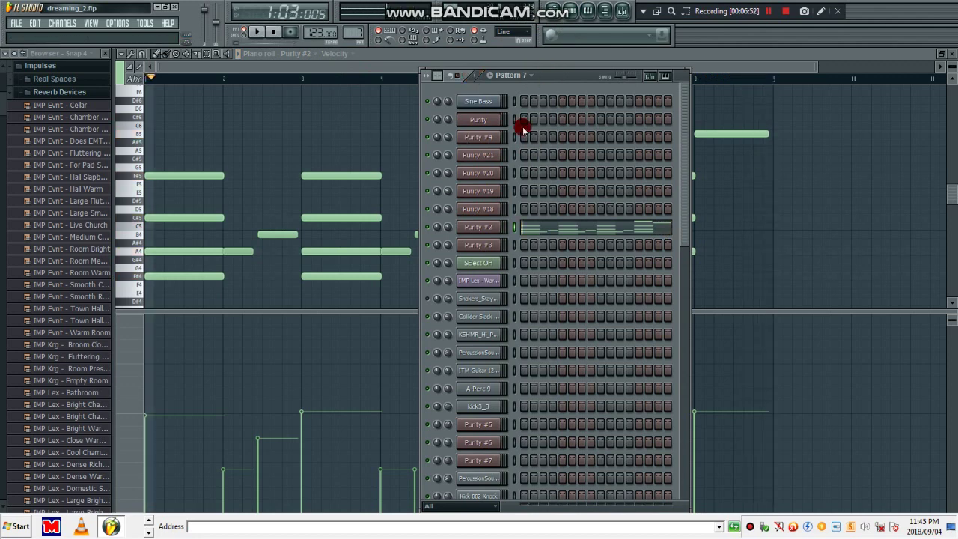
click(482, 227)
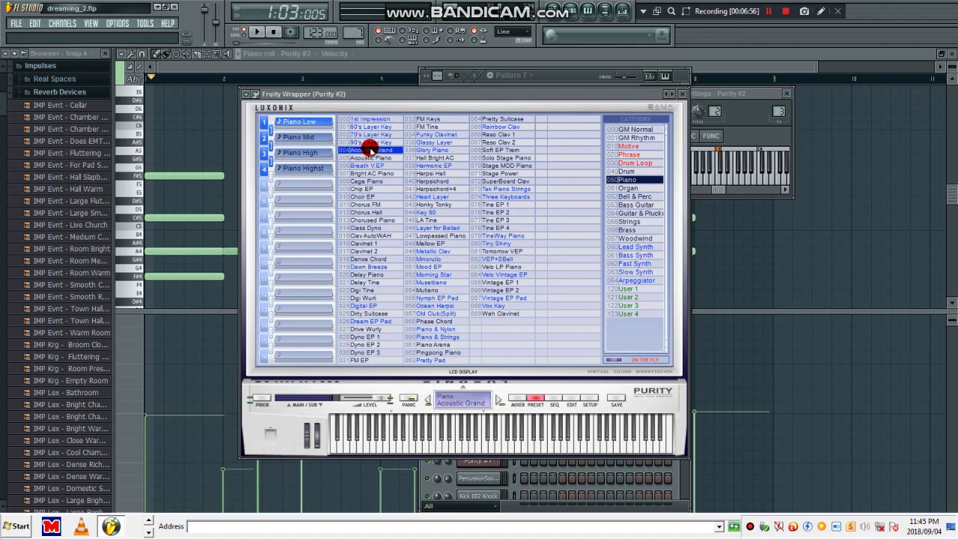
Step: Switch to Pattern 8, play it and view its A-Perc 9 note in the piano roll before returning to the step sequencer
click(550, 75)
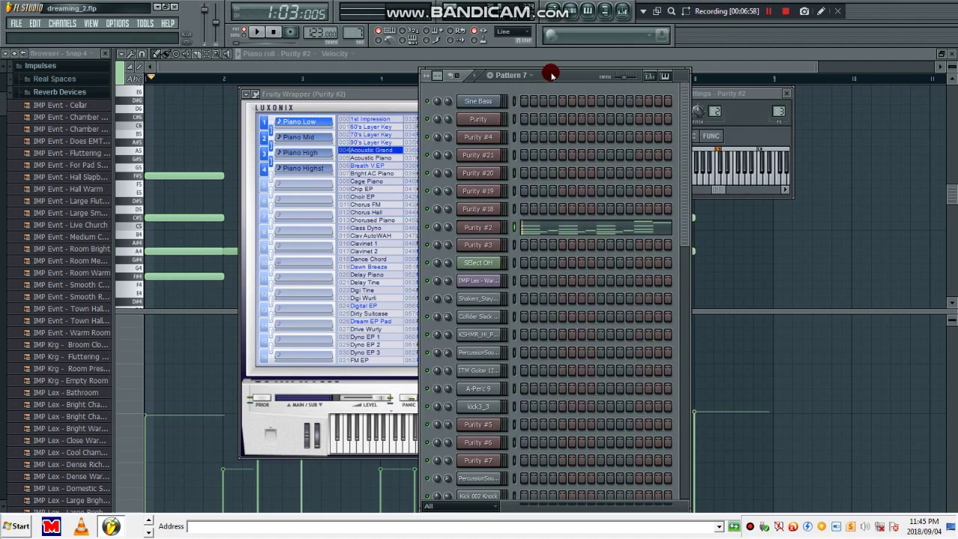
key(KP_Add)
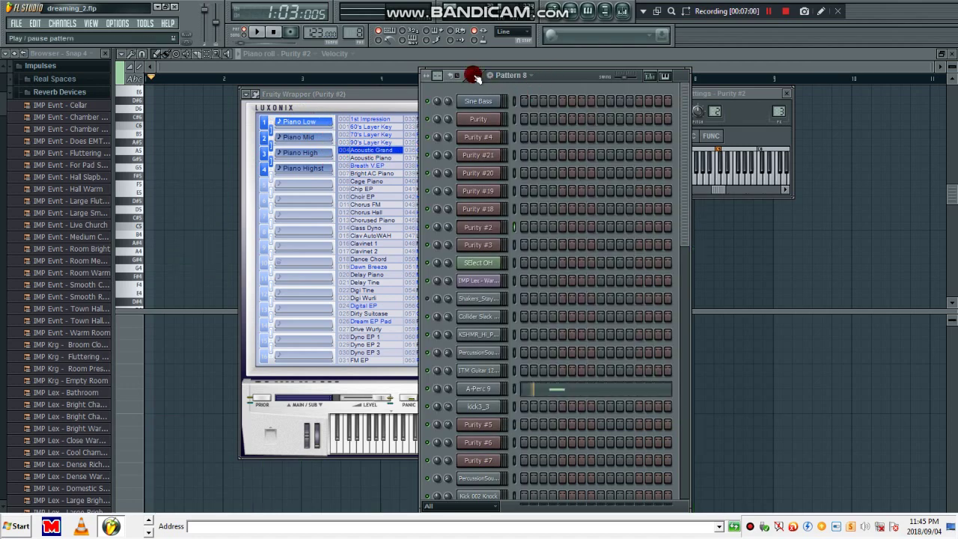
key(space)
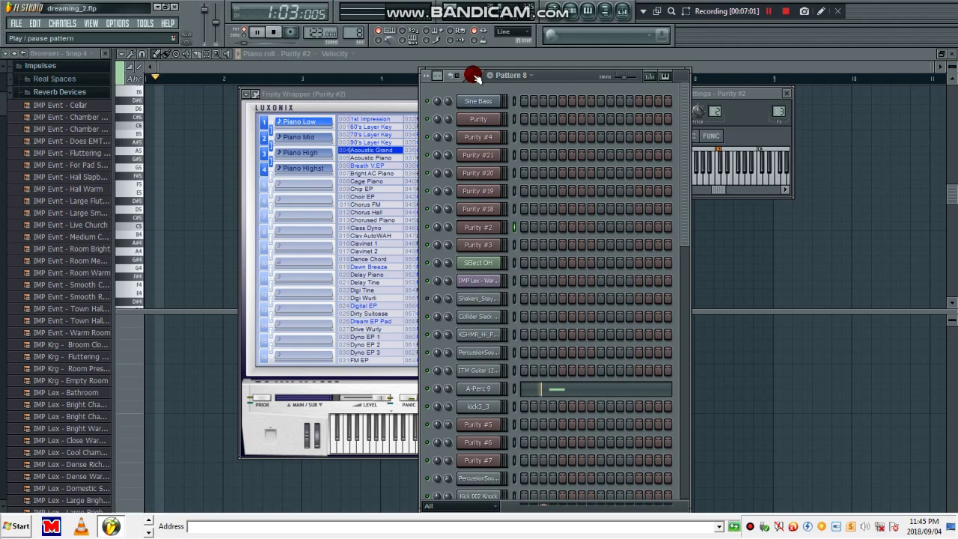
click(550, 387)
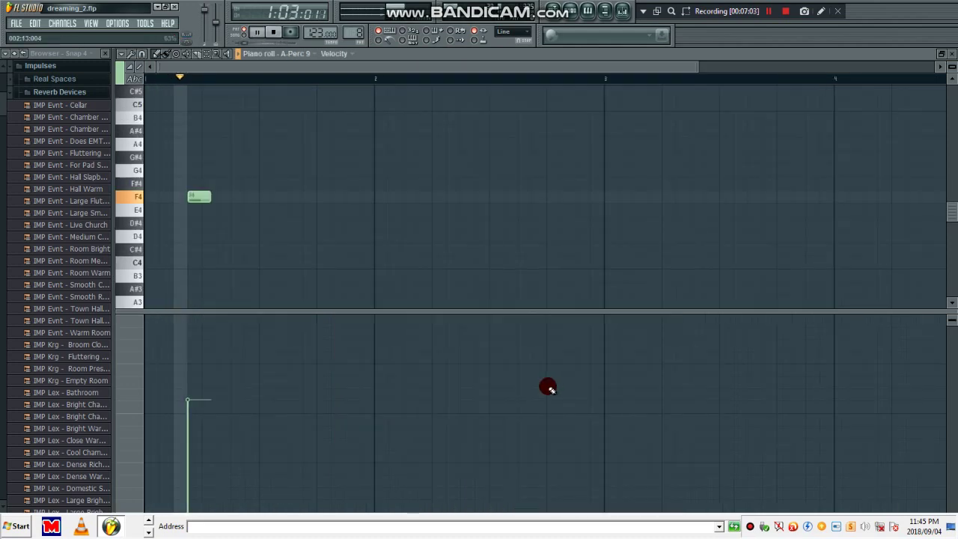
click(572, 17)
Step: Stop Pattern 8, switch to Pattern 9 and play its kick3_3 steps, stopping the playback after listening
key(space)
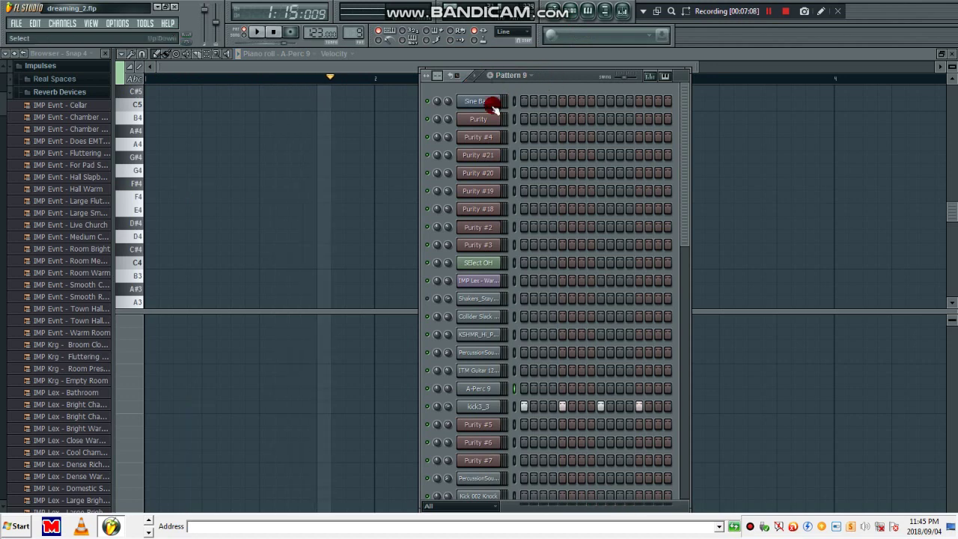
key(space)
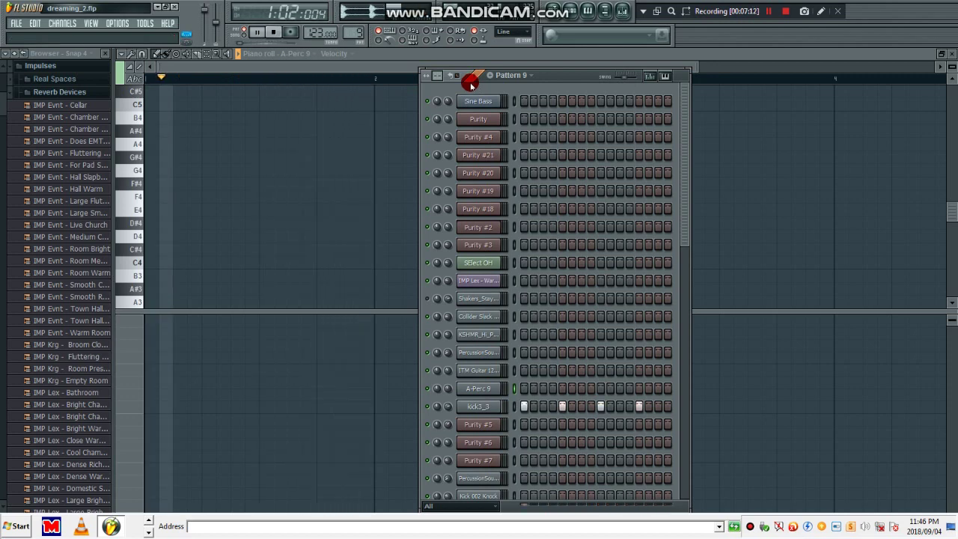
key(space)
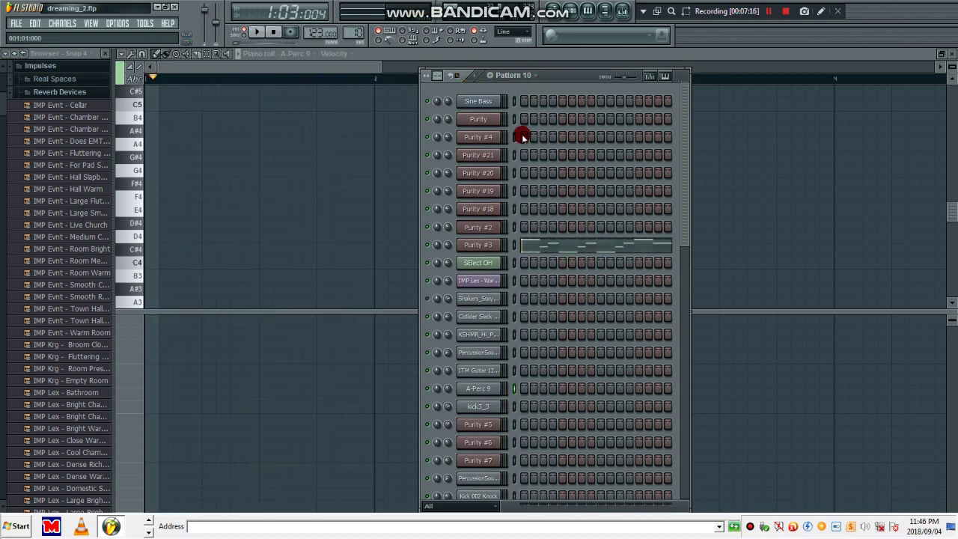
Step: Play Pattern 10 and view its full Purity #3 melody in the piano roll, stopping the playback after listening
key(space)
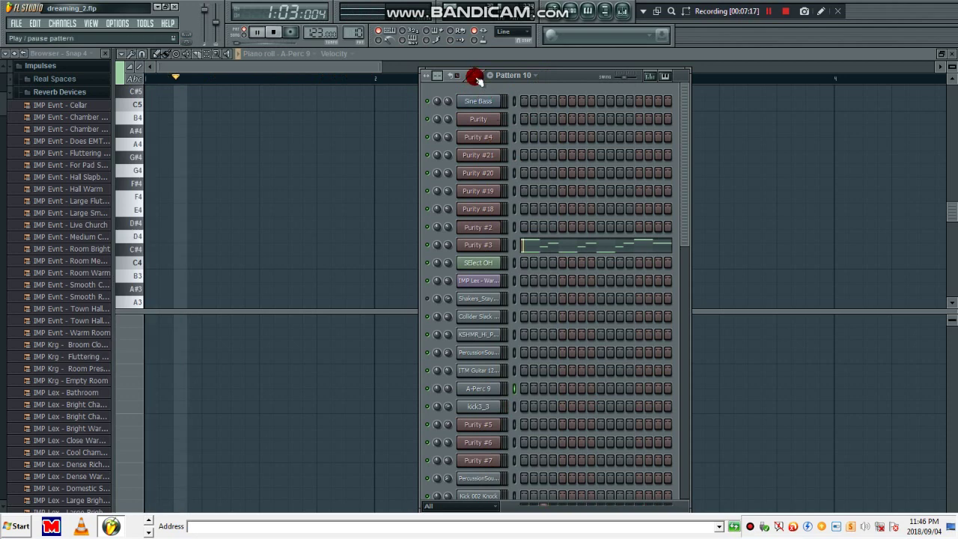
click(539, 246)
scroll(464, 78, down, 4)
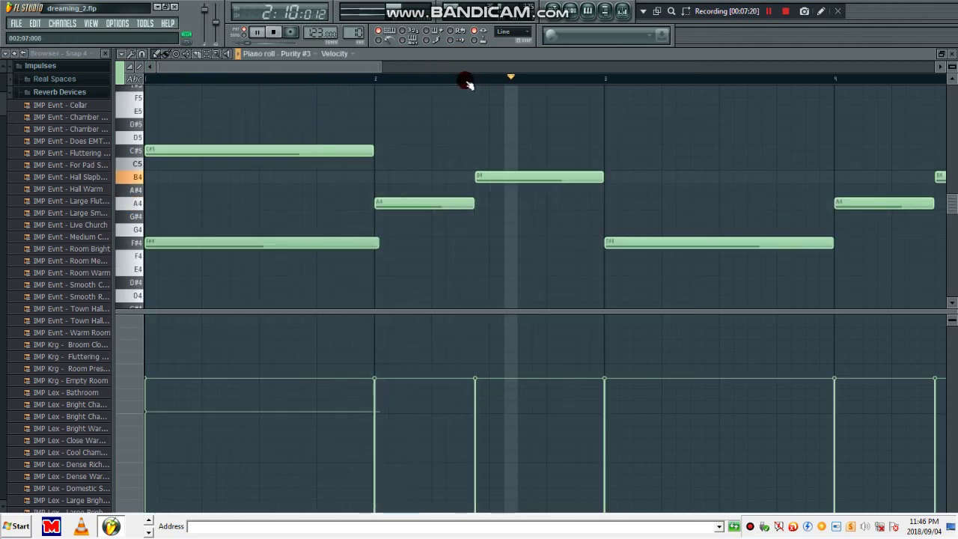
scroll(466, 82, down, 3)
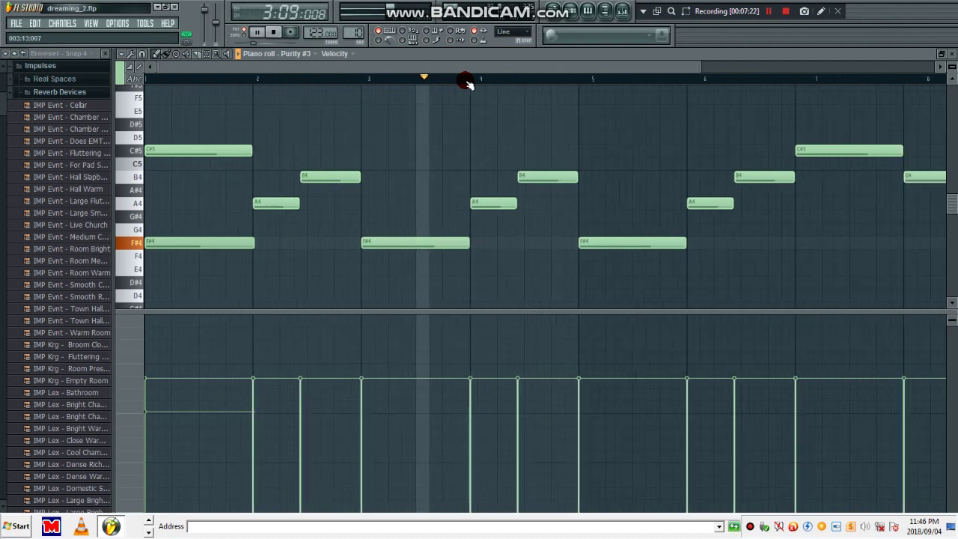
scroll(465, 82, down, 1)
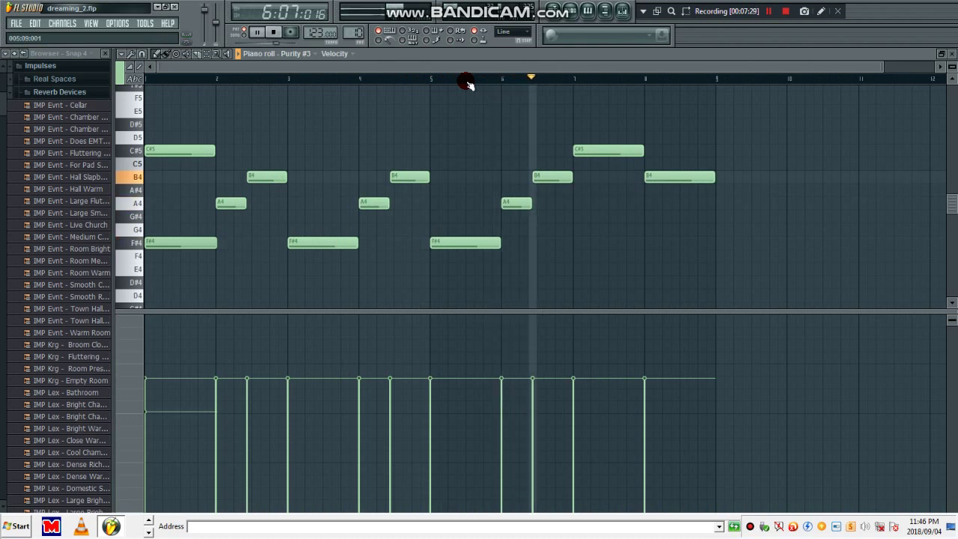
click(570, 15)
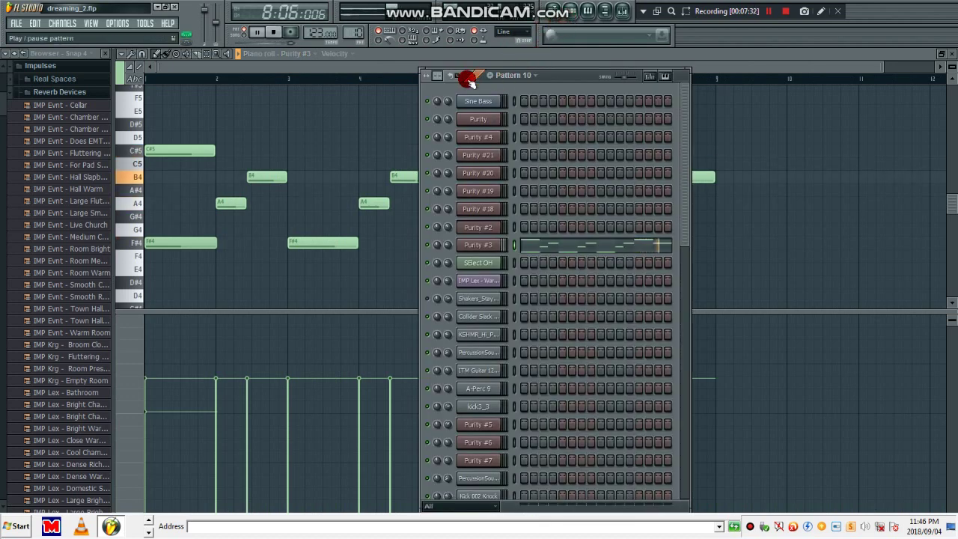
key(space)
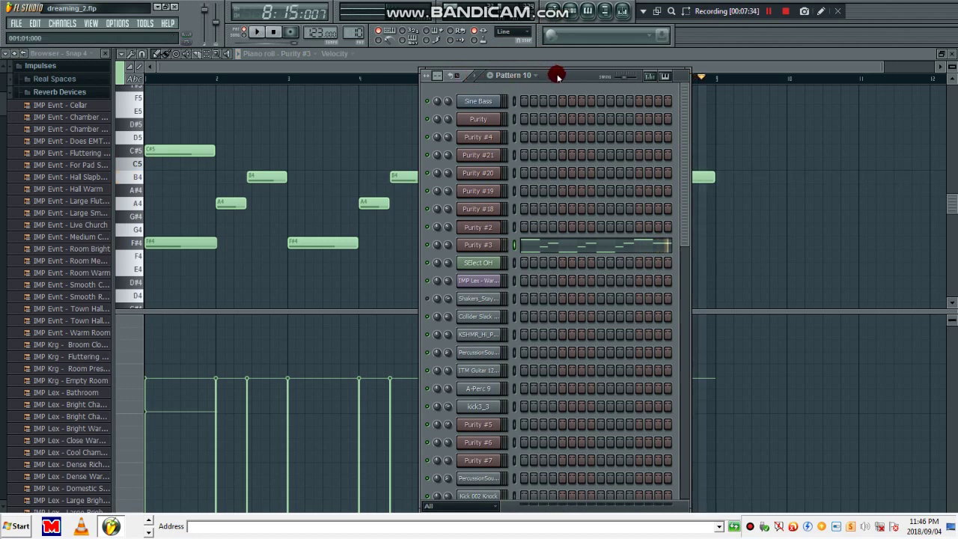
Step: Switch to Pattern 11, play it and view all its Purity #5 notes in the piano roll
key(KP_Add)
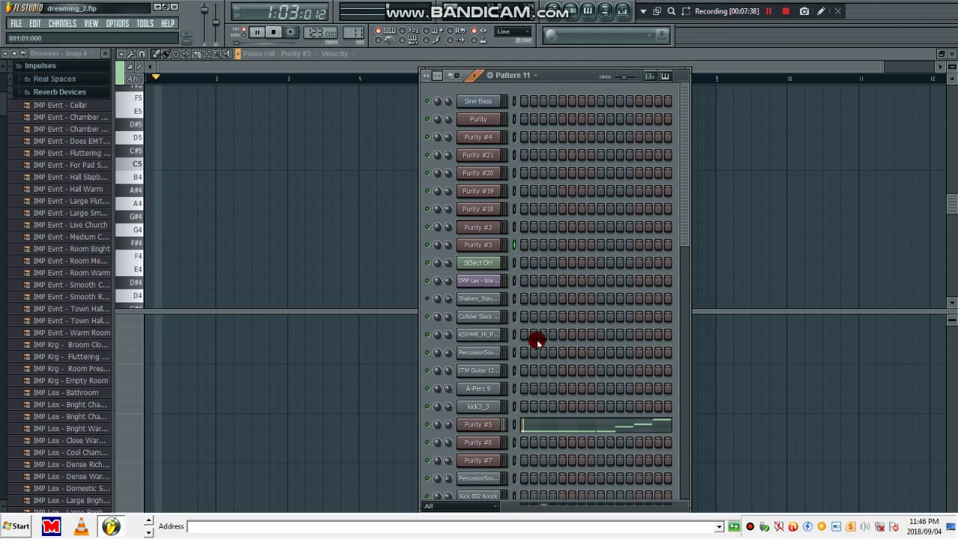
click(526, 425)
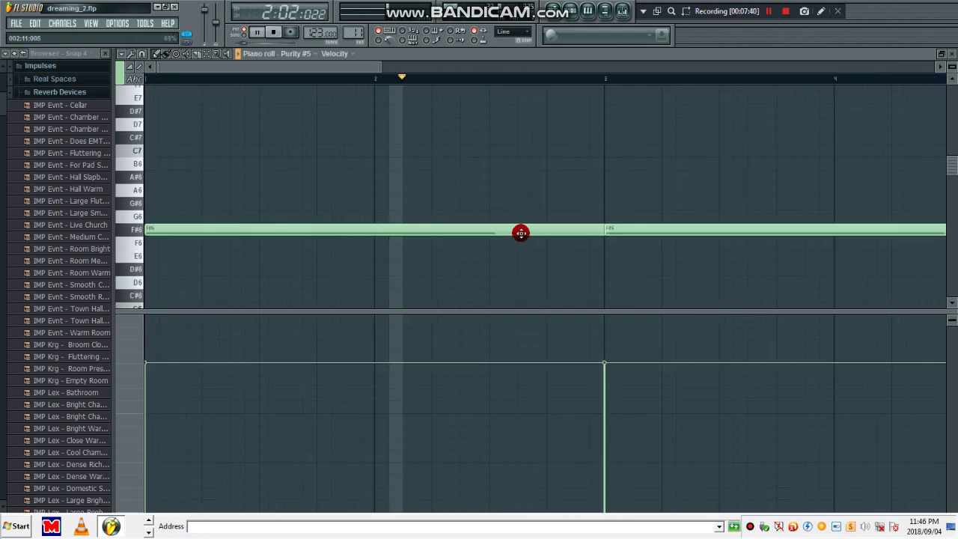
scroll(498, 84, down, 5)
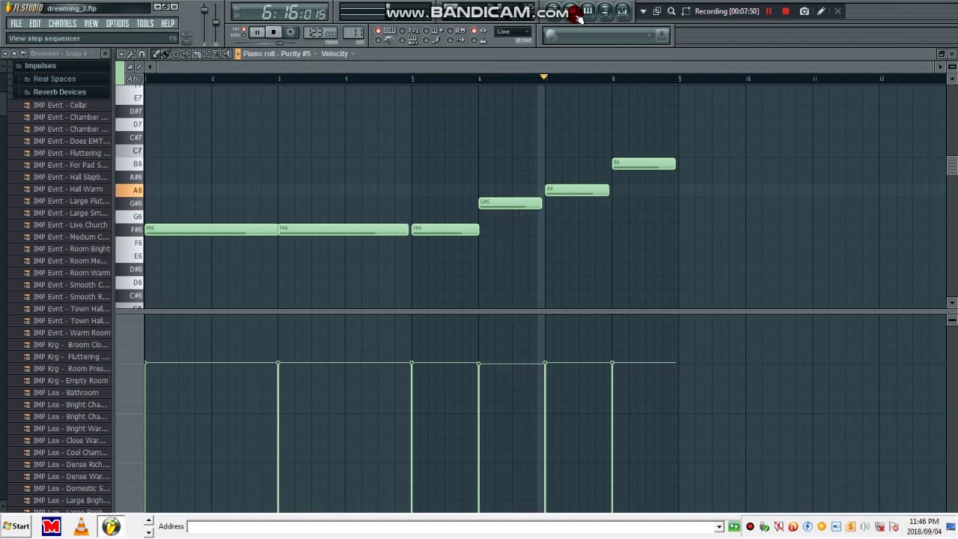
Step: Stop Pattern 11's playback and open the Purity #5 channel's instrument to inspect its Blue Mist layer
click(577, 14)
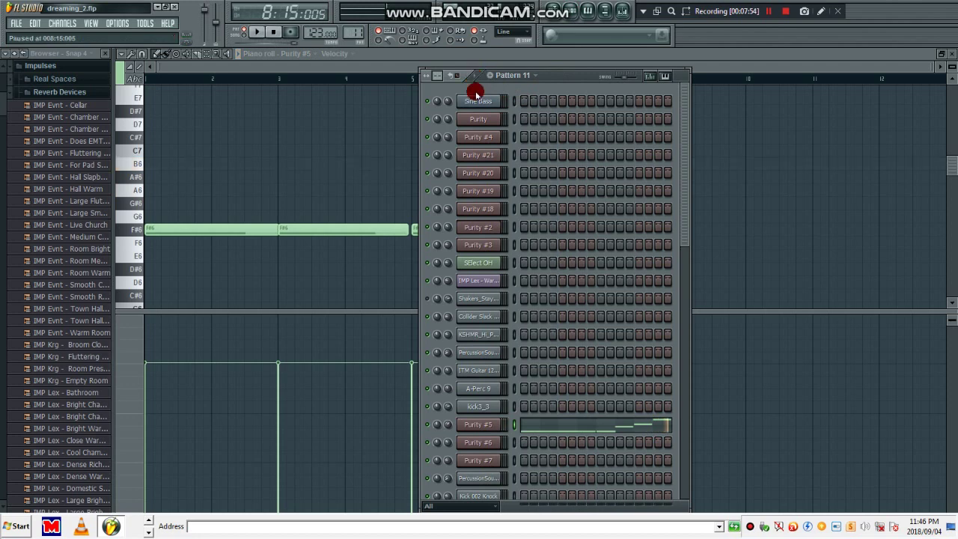
click(463, 427)
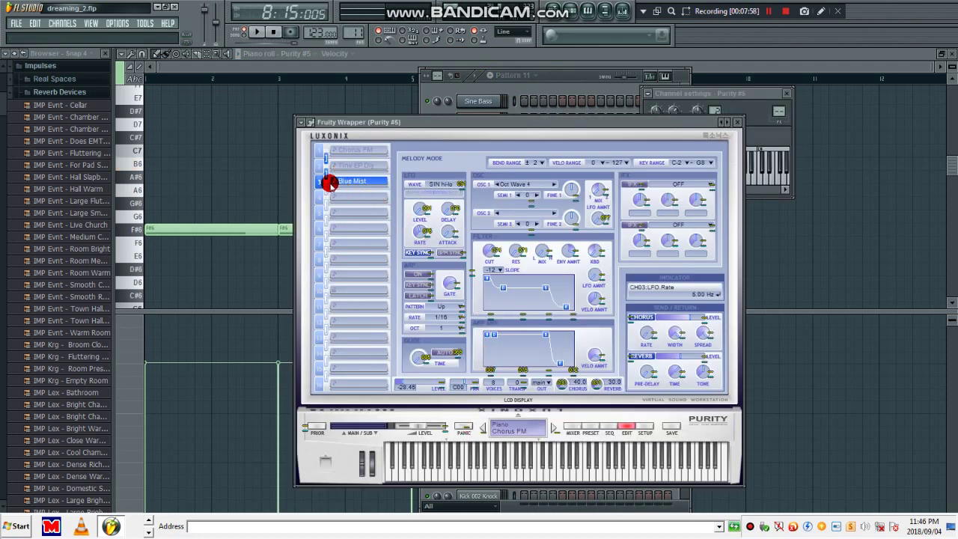
Step: Switch to Pattern 12, play it and view its Purity #6 notes in the piano roll
click(550, 77)
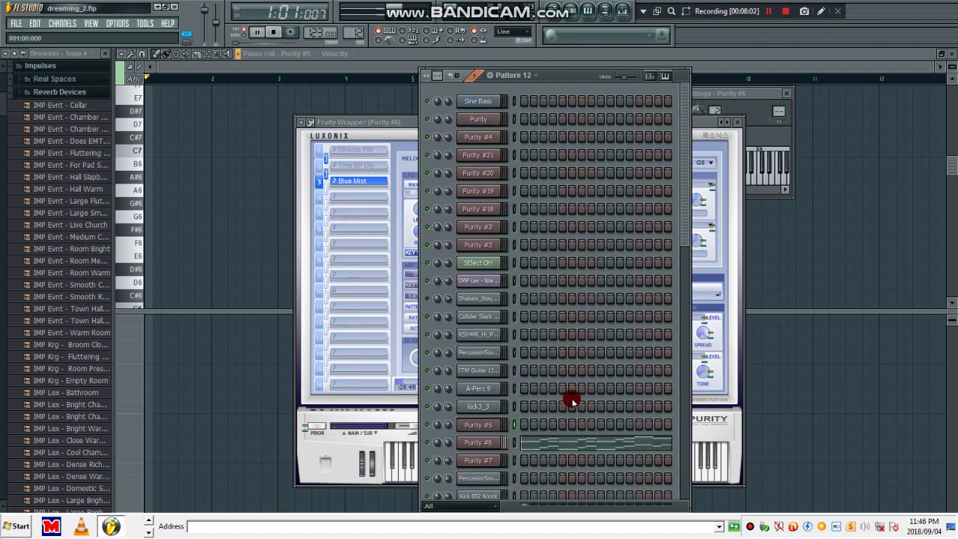
click(551, 442)
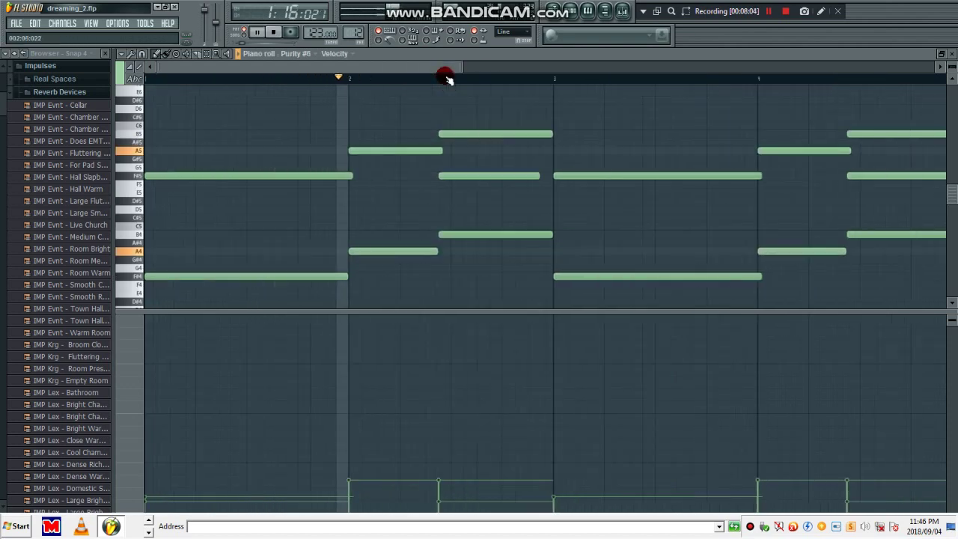
Step: Follow Pattern 12's Purity #6 notes to their end in the piano roll and return to the step sequencer
scroll(446, 78, down, 2)
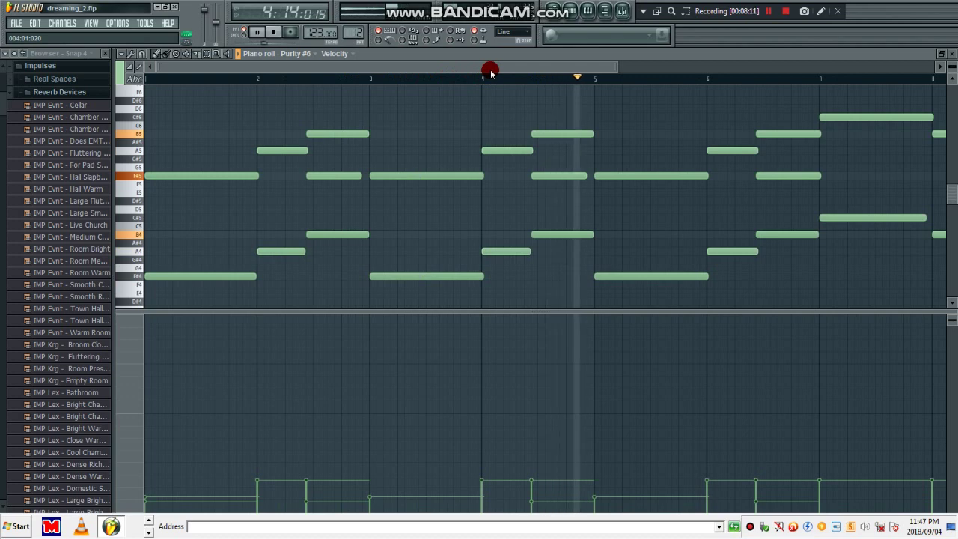
drag(545, 67, 641, 70)
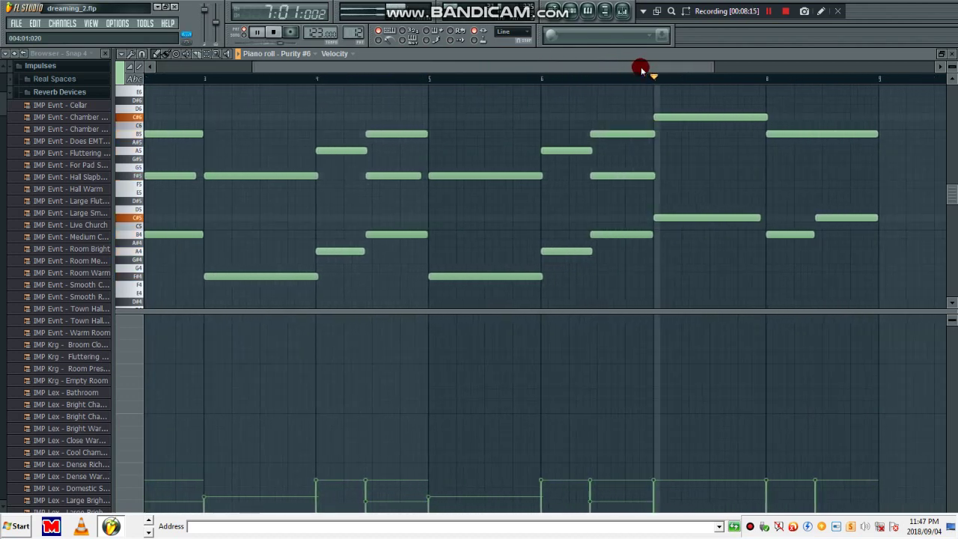
click(577, 13)
Step: Stop Pattern 12's playback and open the Purity #6 channel's instrument to inspect its Glory Piano preset in the preset list
click(426, 442)
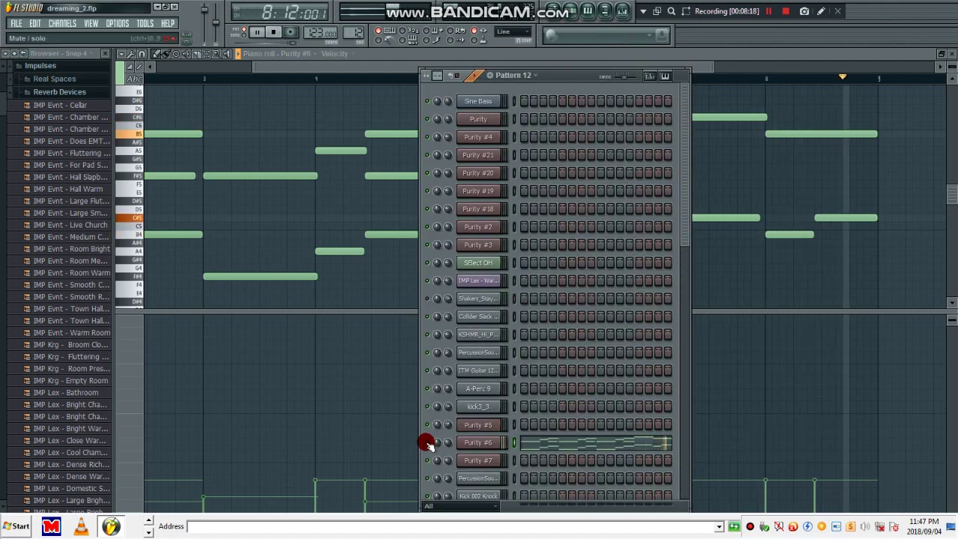
click(465, 191)
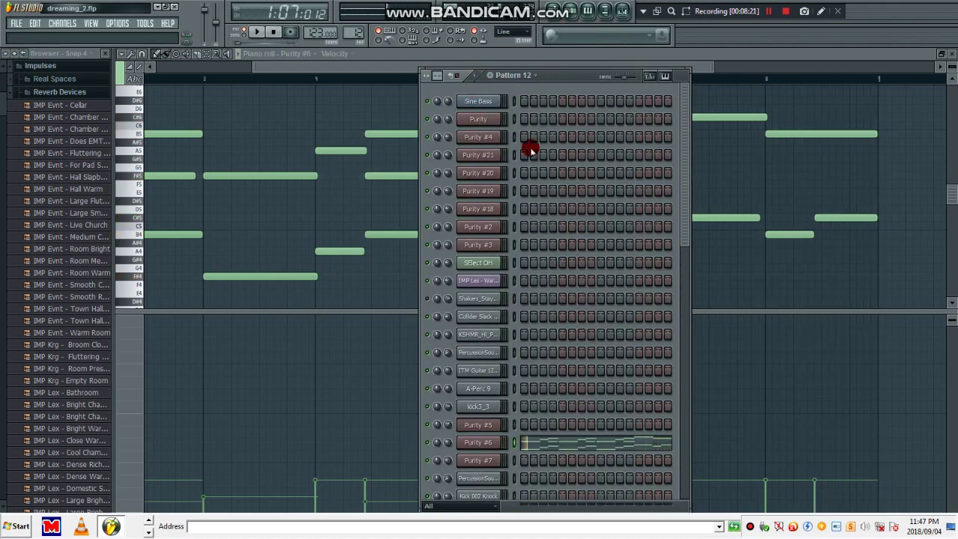
click(471, 443)
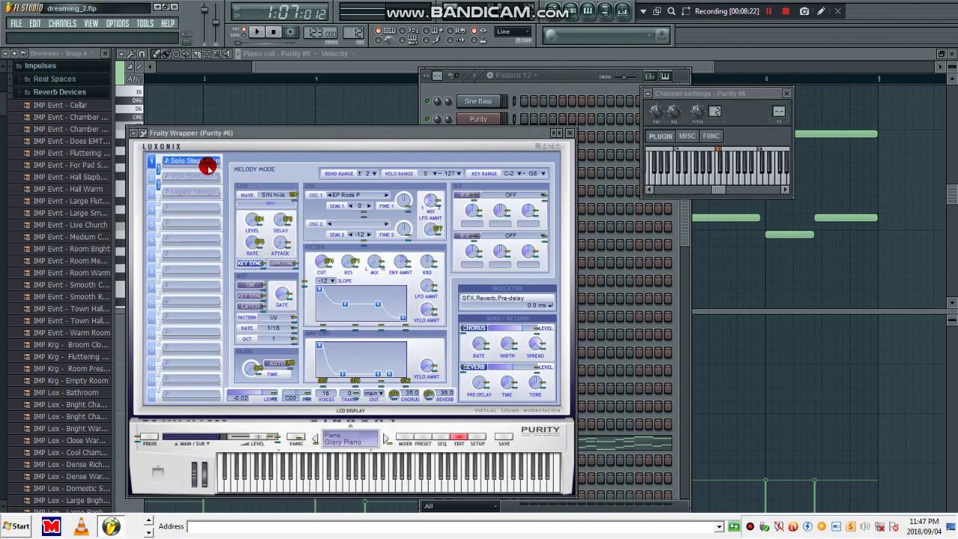
click(422, 436)
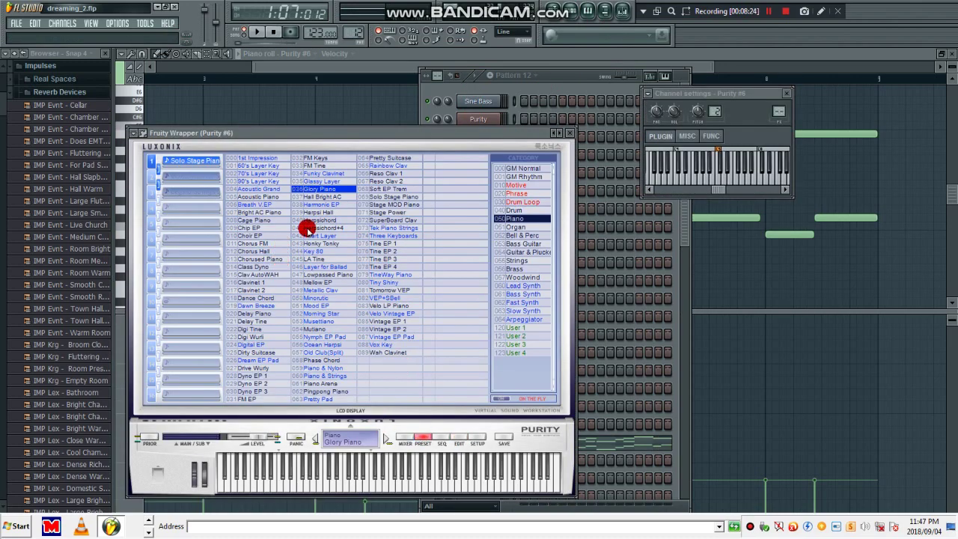
Step: Switch to Pattern 13, play it and view its Purity #7 notes in the piano roll
click(538, 78)
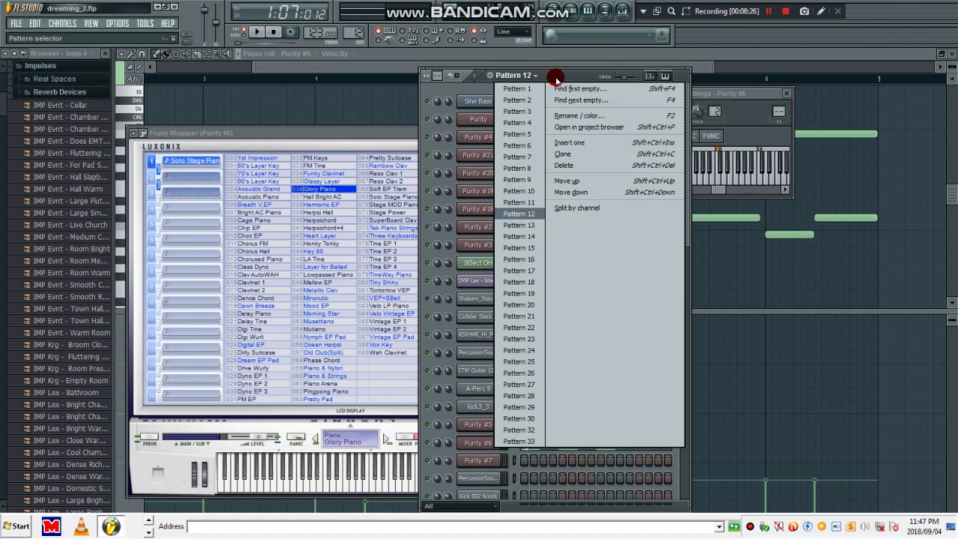
key(F4)
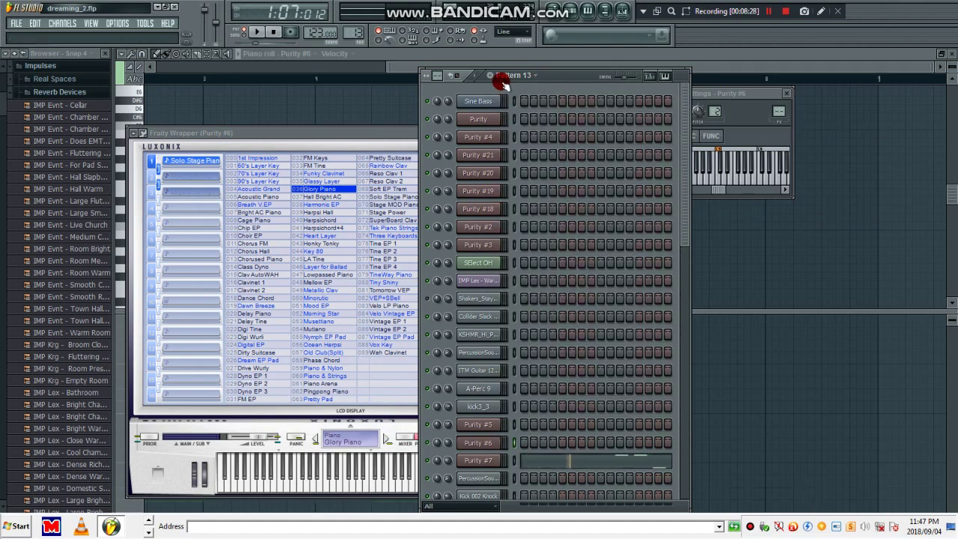
click(567, 464)
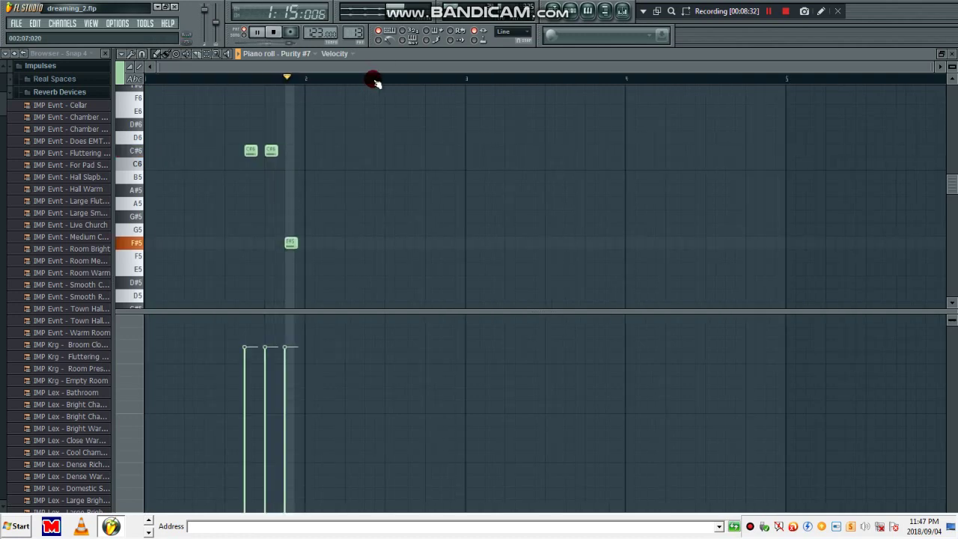
Step: Return to the step sequencer and open the Purity #7 channel's instrument to inspect its Pretty Sticks preset
click(564, 39)
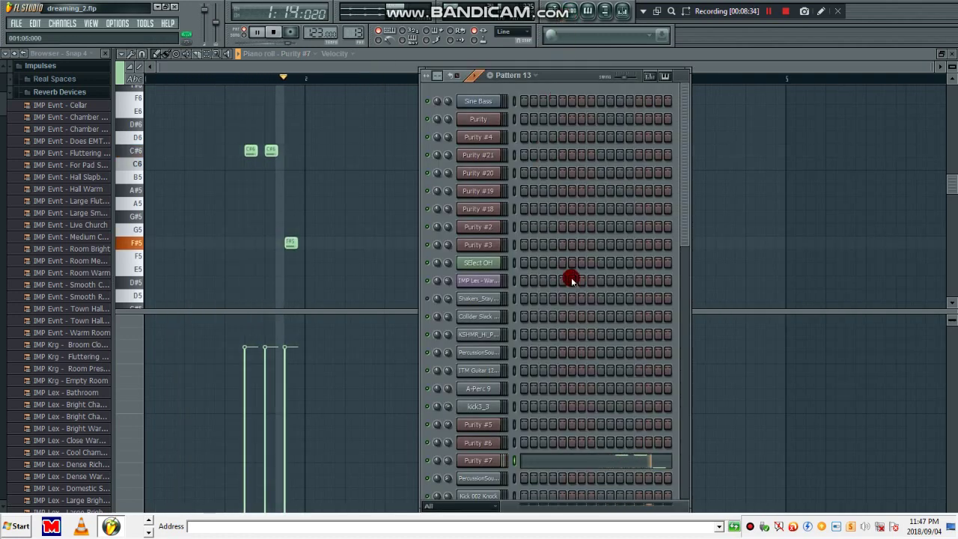
click(493, 459)
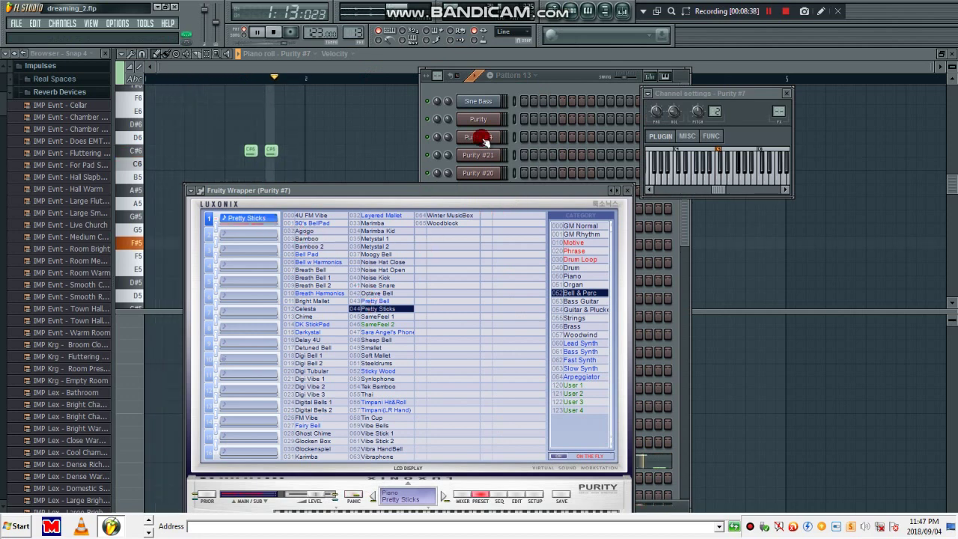
Step: Switch to Pattern 14, play it and view its Tribal-Shaker-35 notes in the piano roll, stopping the playback after listening
click(507, 74)
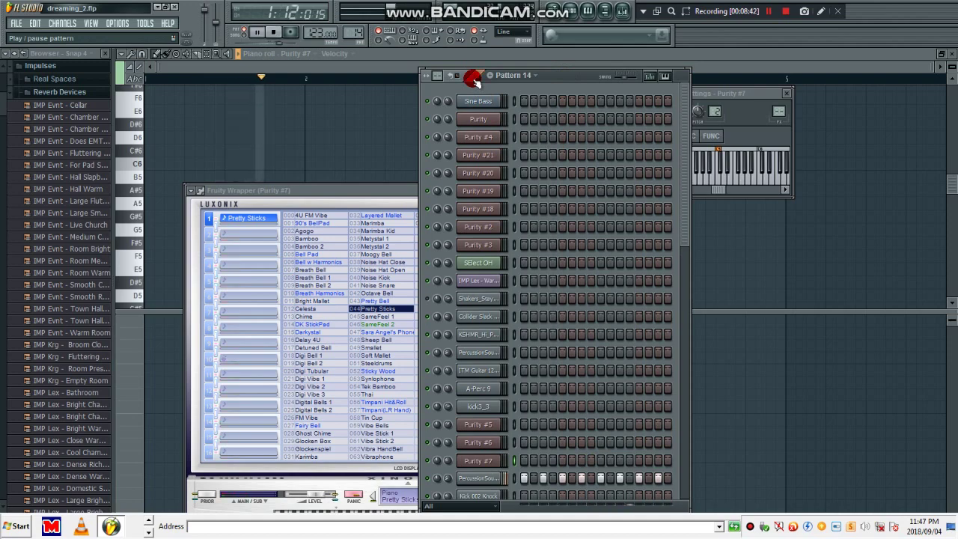
drag(567, 80, 573, 33)
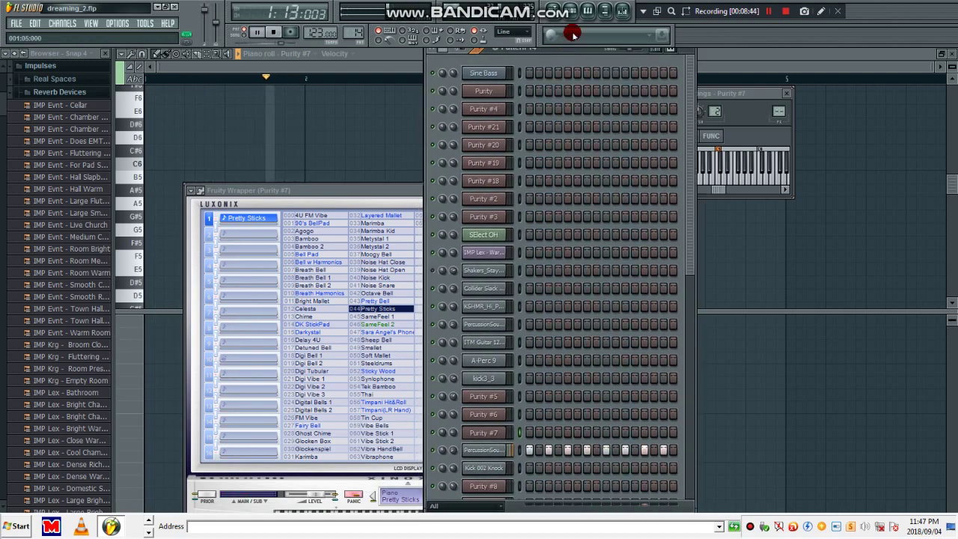
drag(688, 255, 649, 487)
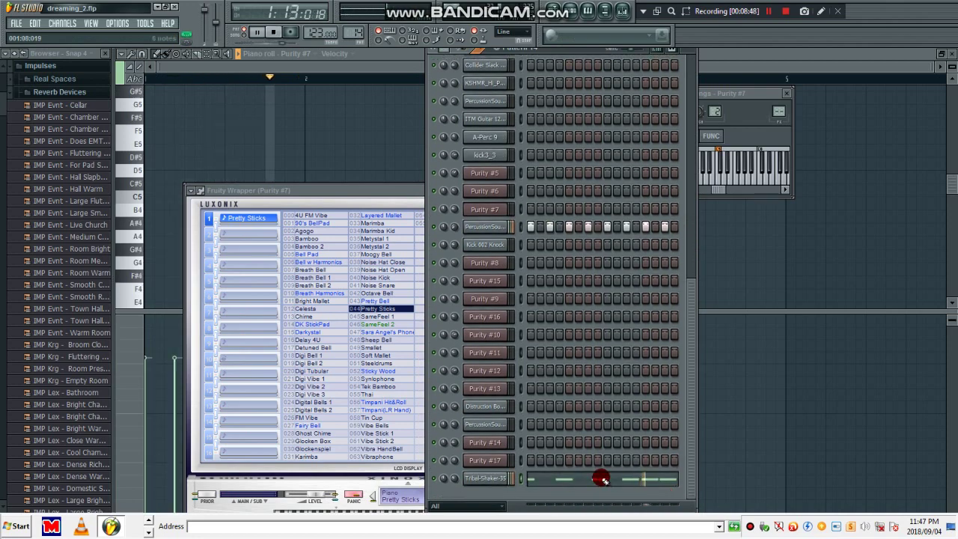
click(603, 479)
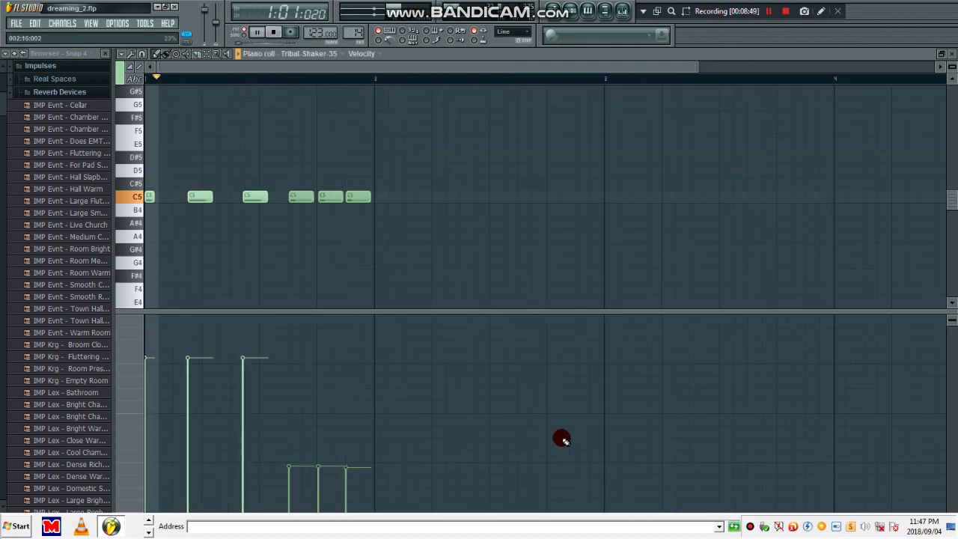
click(573, 9)
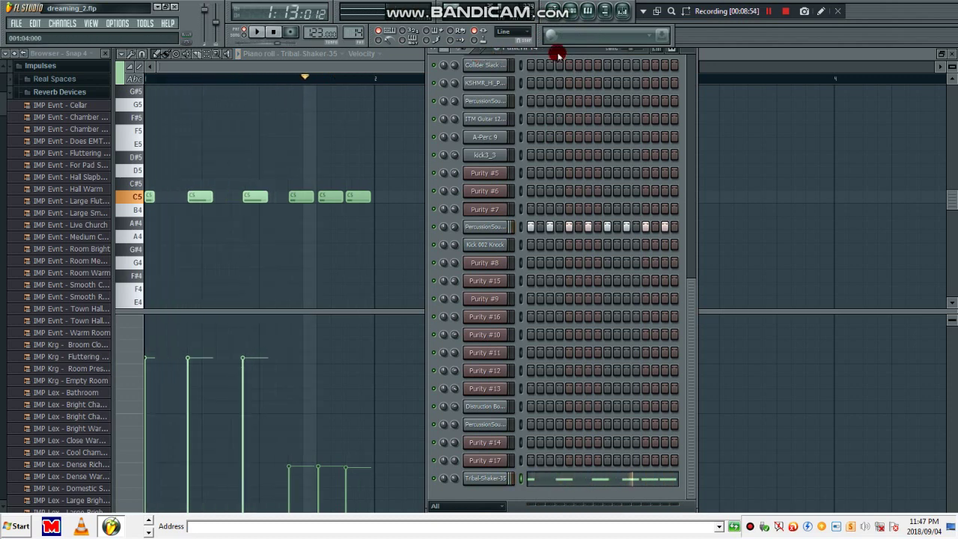
Step: Switch to Pattern 15 and listen to its single Kick 002 Knock step, stopping the playback after listening
scroll(558, 53, down, 1)
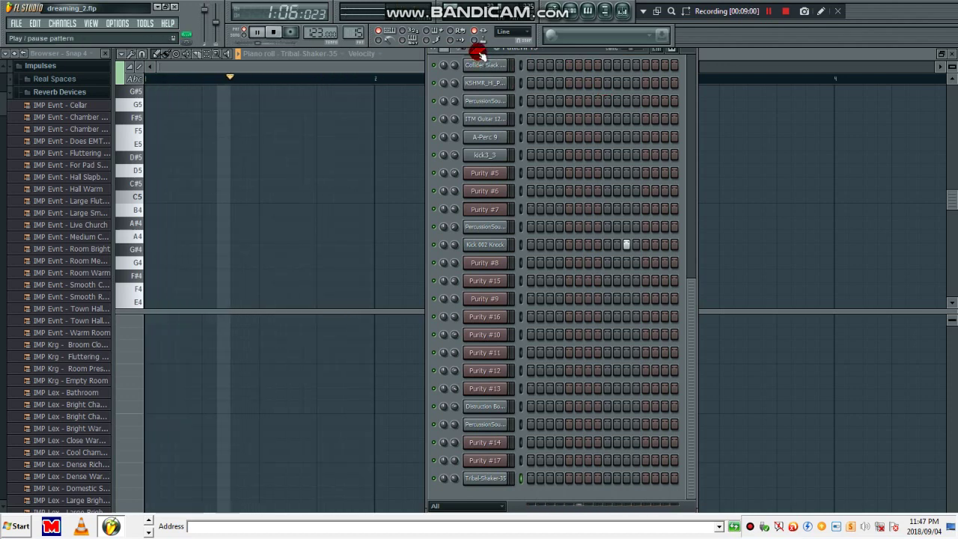
click(479, 54)
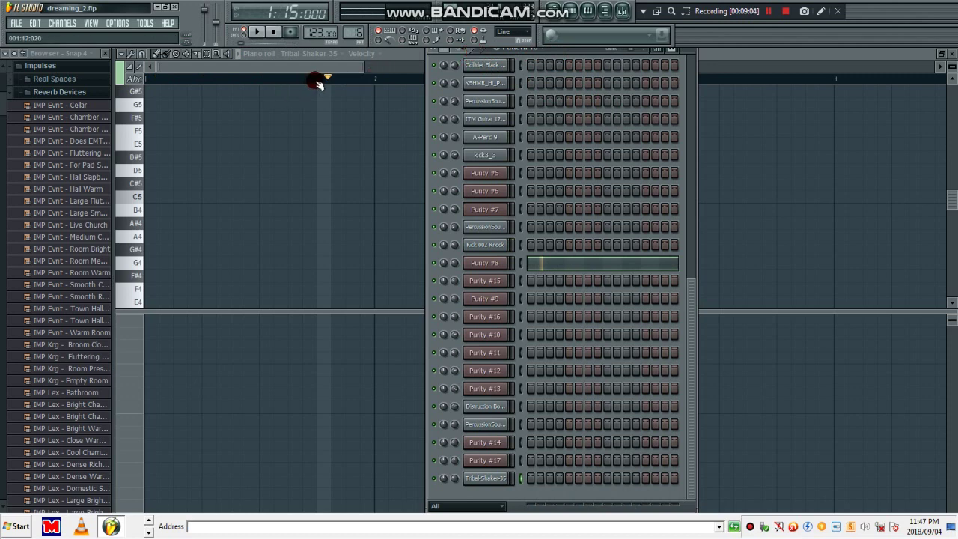
Step: Play Pattern 16 from the start and view its full-length Purity #8 notes in the piano roll, stopping the playback after listening
drag(325, 80, 45, 101)
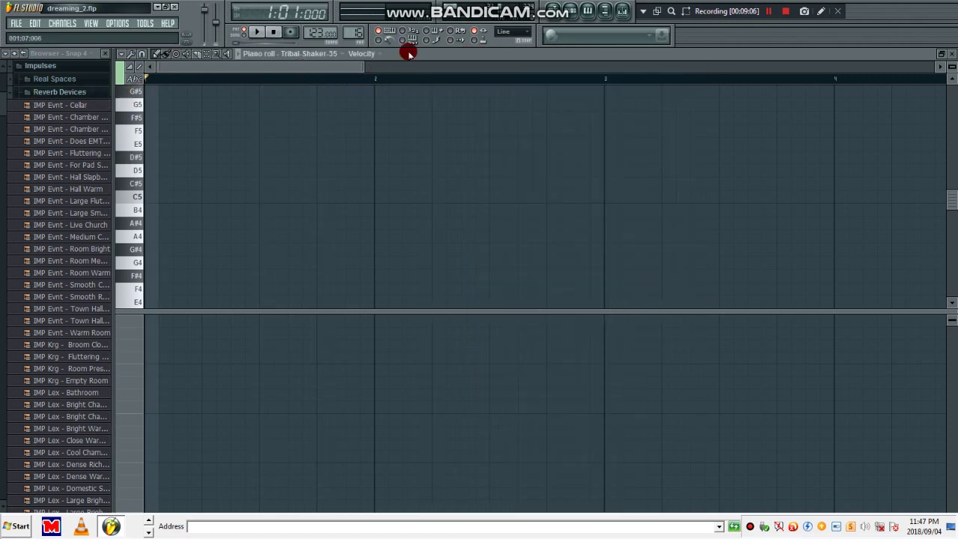
click(559, 27)
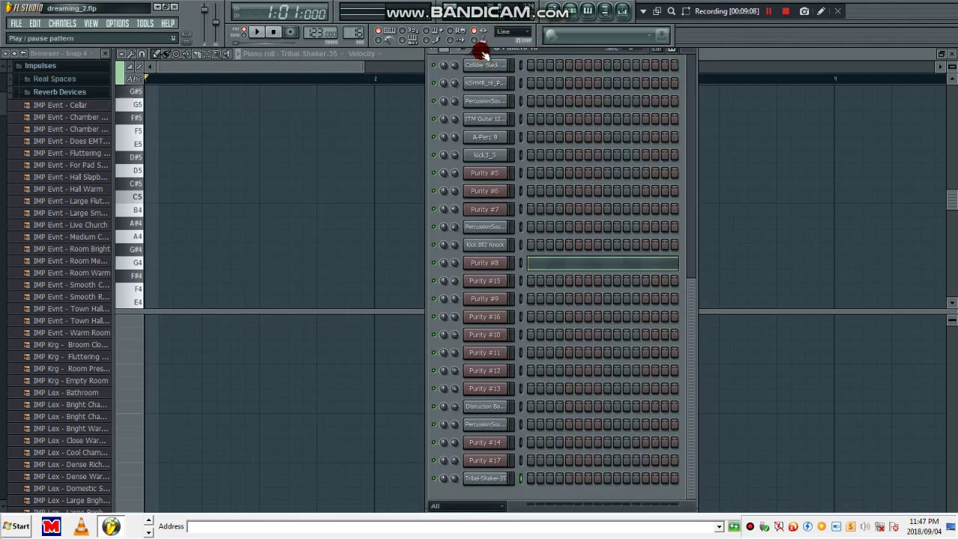
click(483, 54)
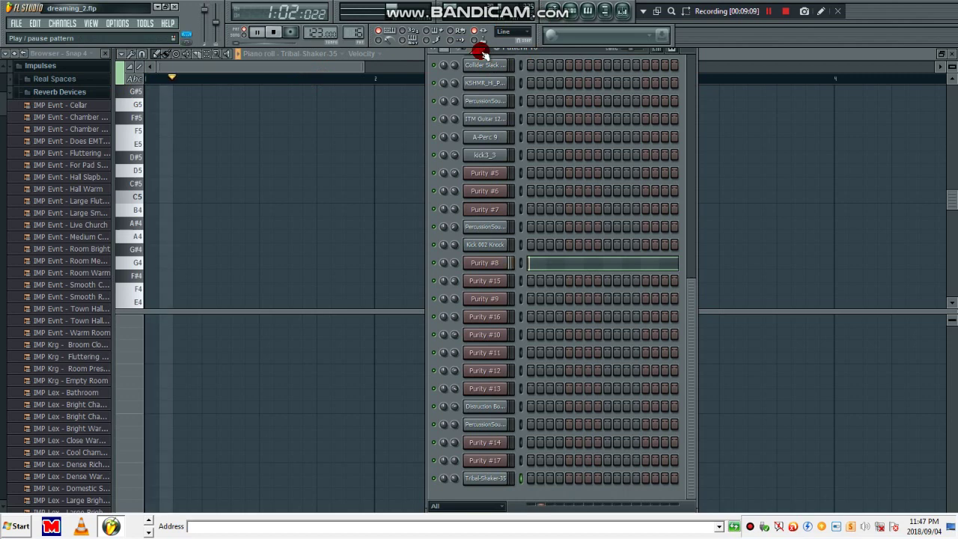
click(562, 264)
click(434, 80)
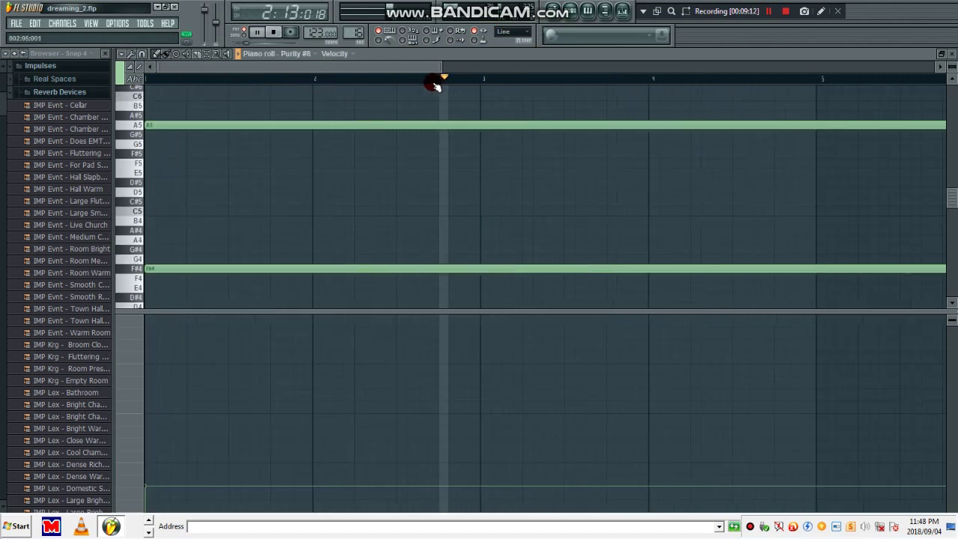
scroll(430, 86, down, 2)
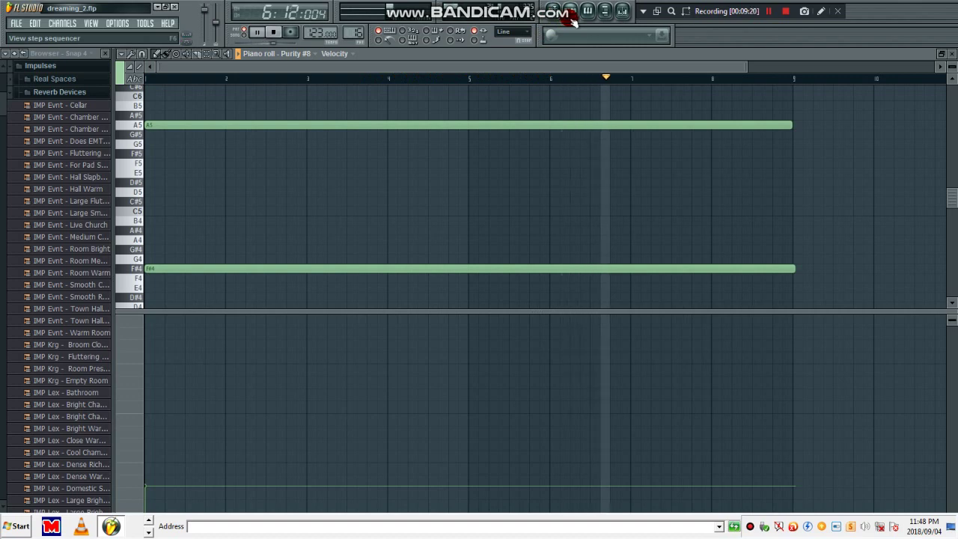
click(571, 14)
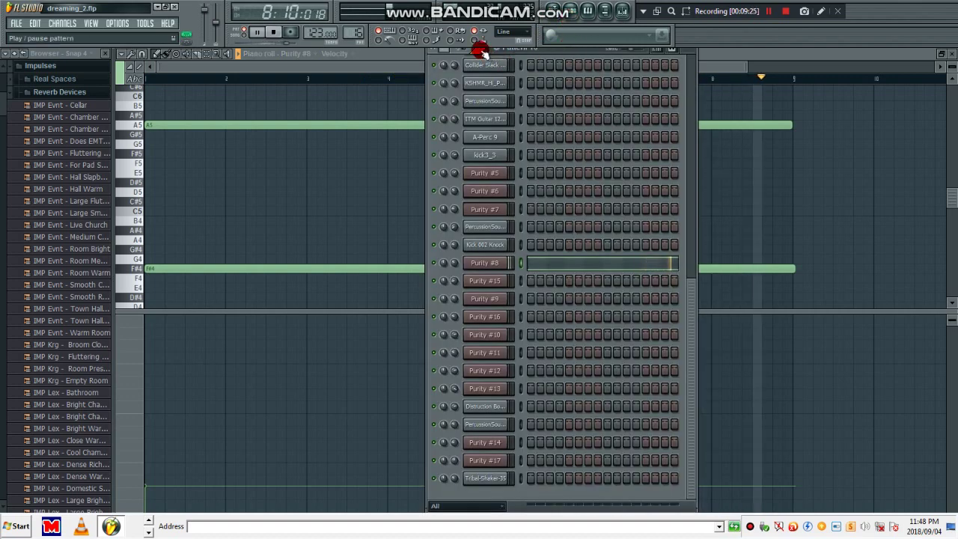
key(space)
Step: Switch to Pattern 17, play it and view all its Purity #4 notes in the piano roll before moving on to Pattern 18
key(F4)
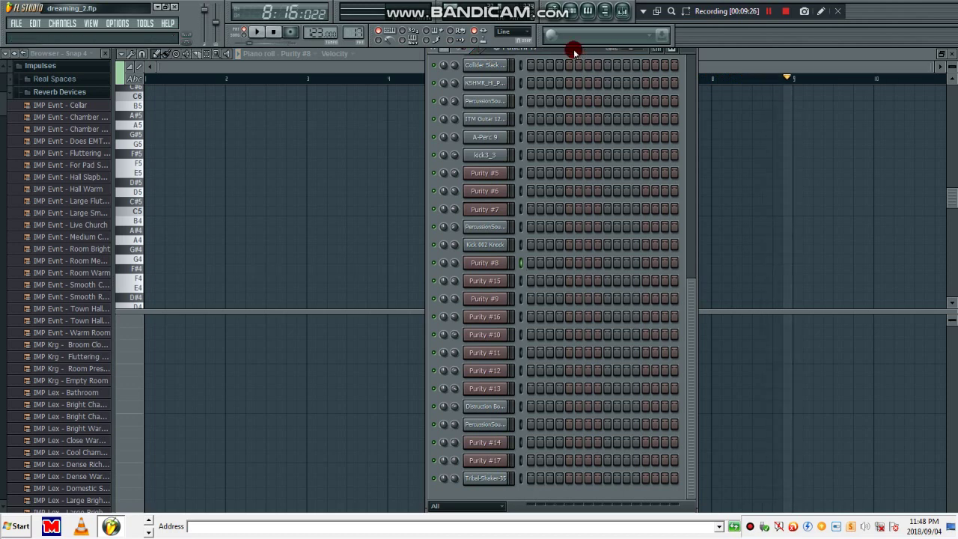
scroll(573, 232, up, 5)
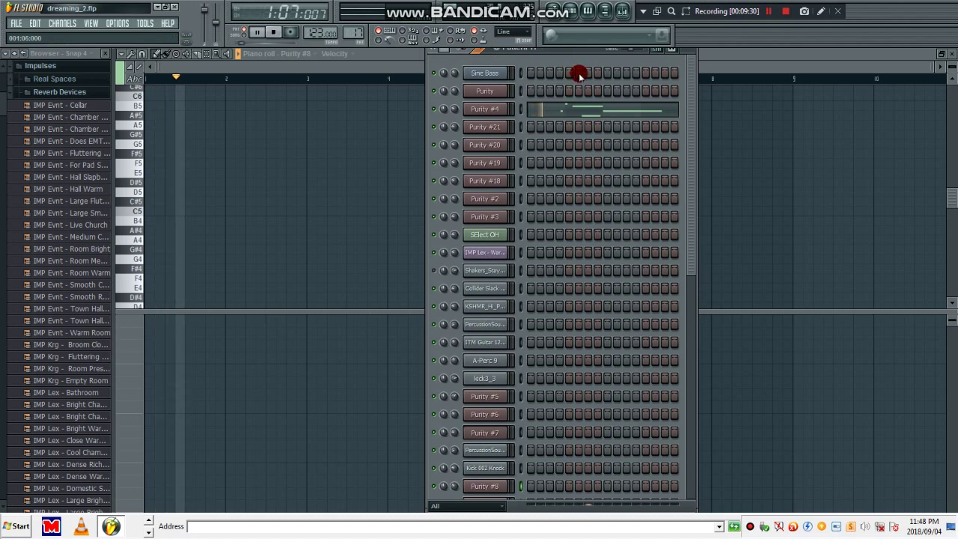
click(556, 108)
scroll(462, 77, down, 4)
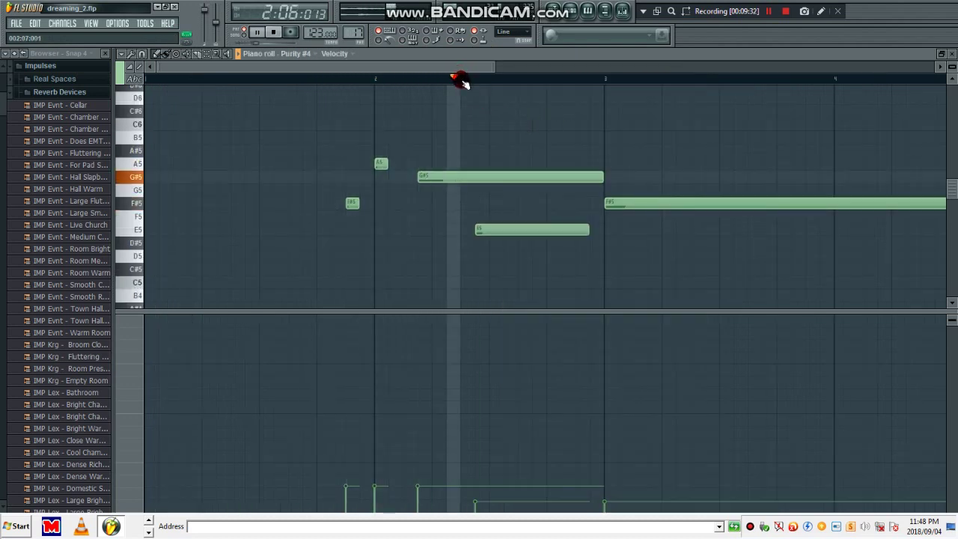
scroll(461, 79, down, 1)
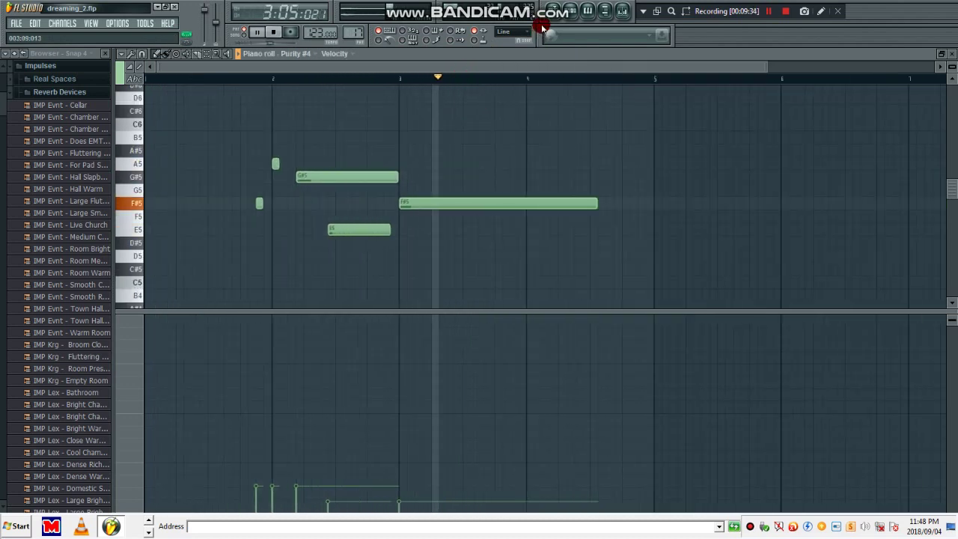
click(552, 10)
click(571, 12)
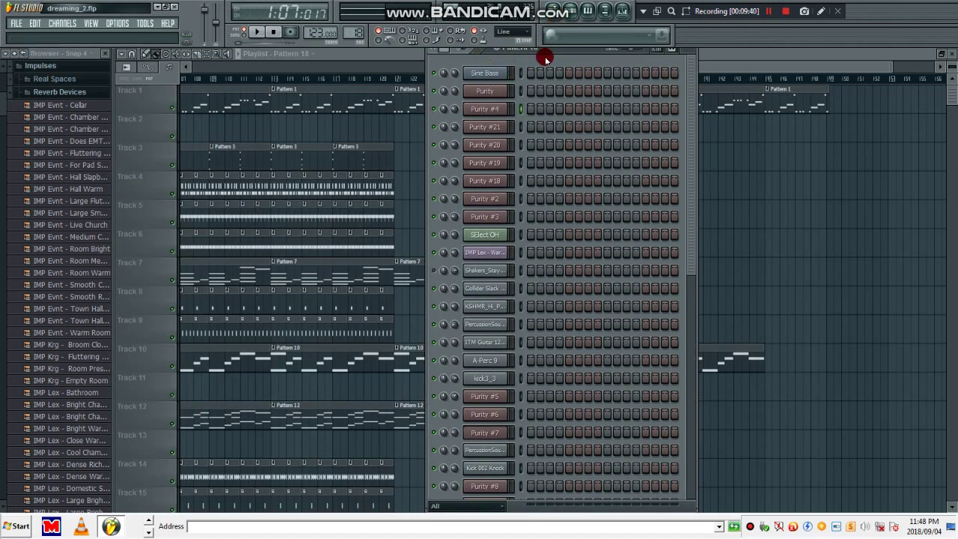
Step: Play Pattern 18 and view its sustained Purity #9 note in the piano roll, stopping the playback and switching to Pattern 19
scroll(571, 219, down, 4)
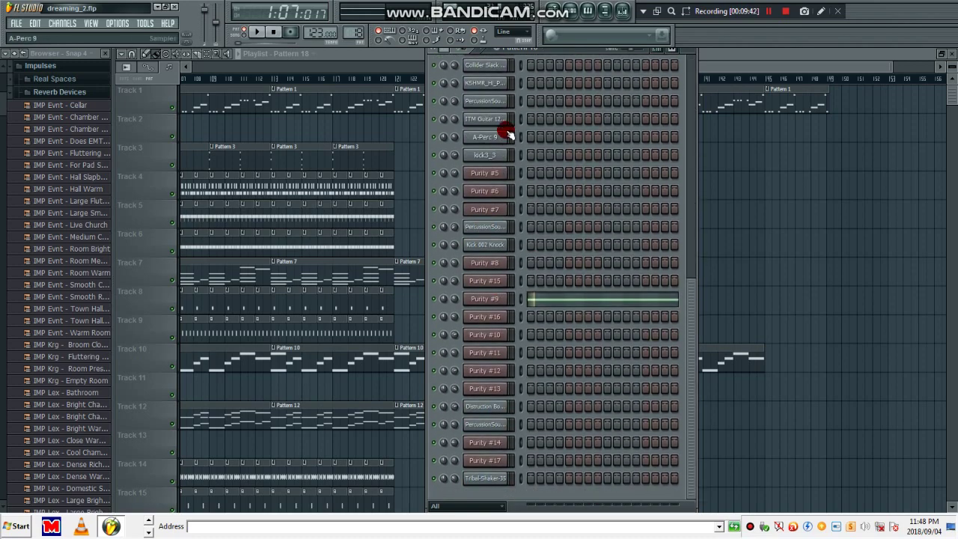
scroll(508, 133, up, 4)
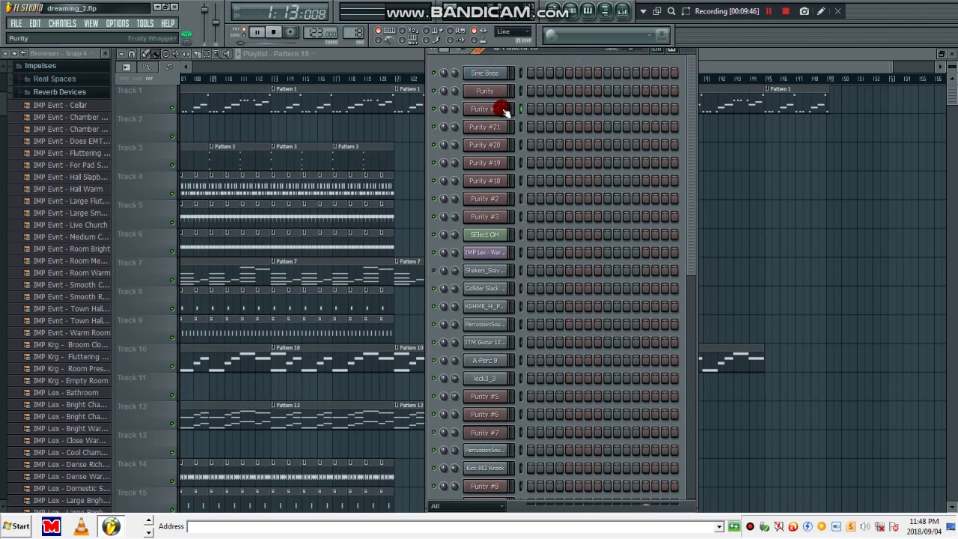
scroll(503, 229, down, 4)
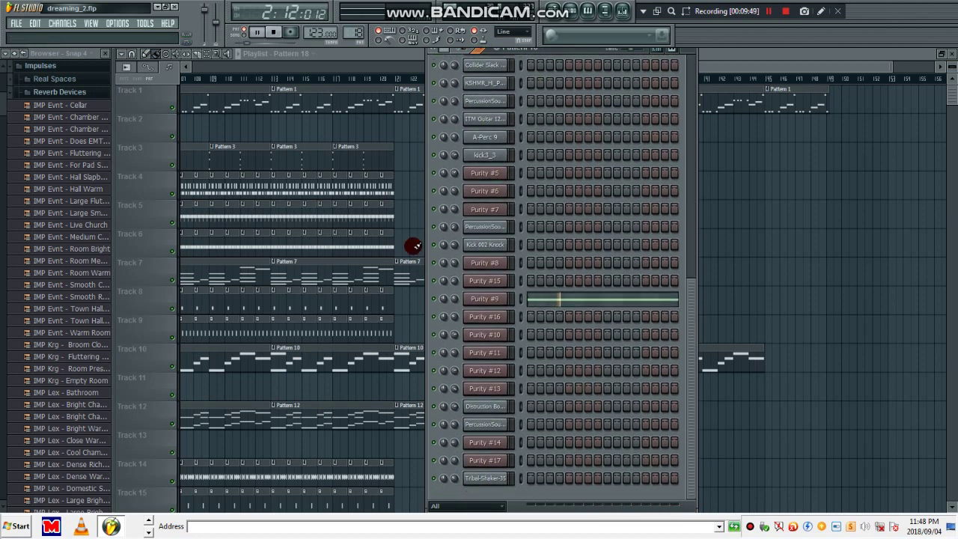
click(534, 297)
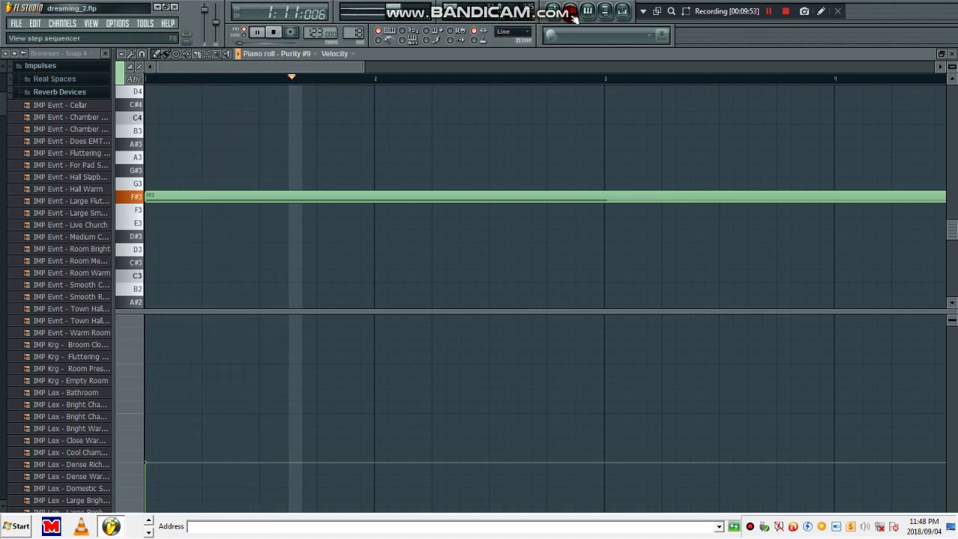
key(F6)
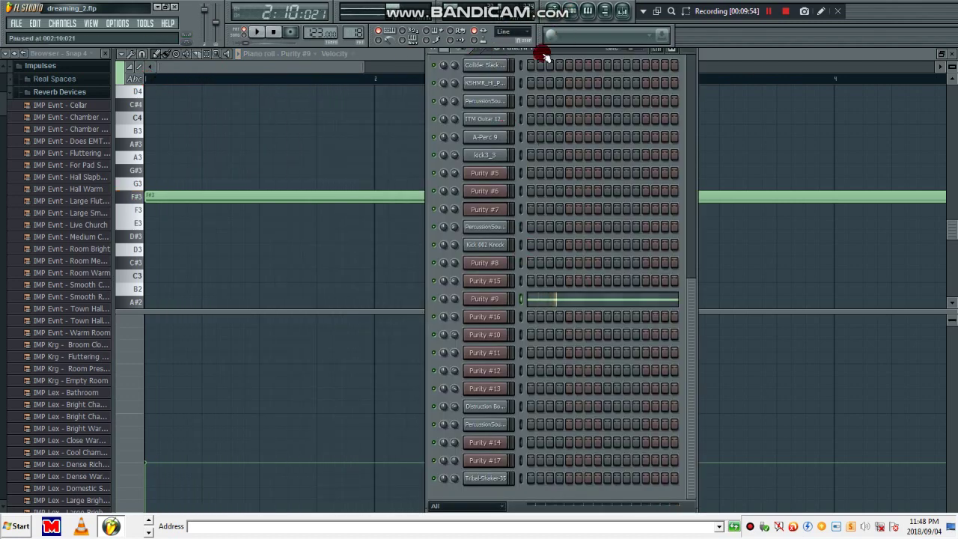
key(ctrl+z)
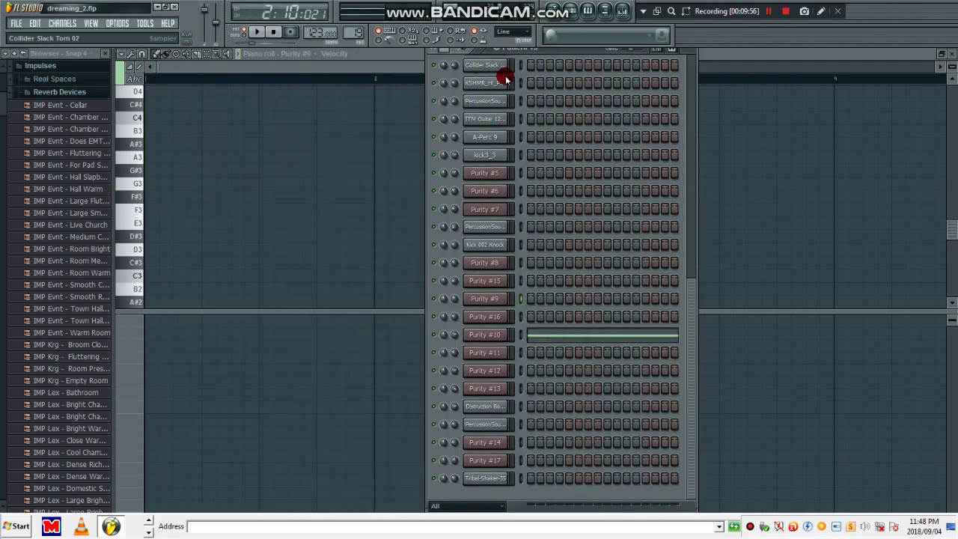